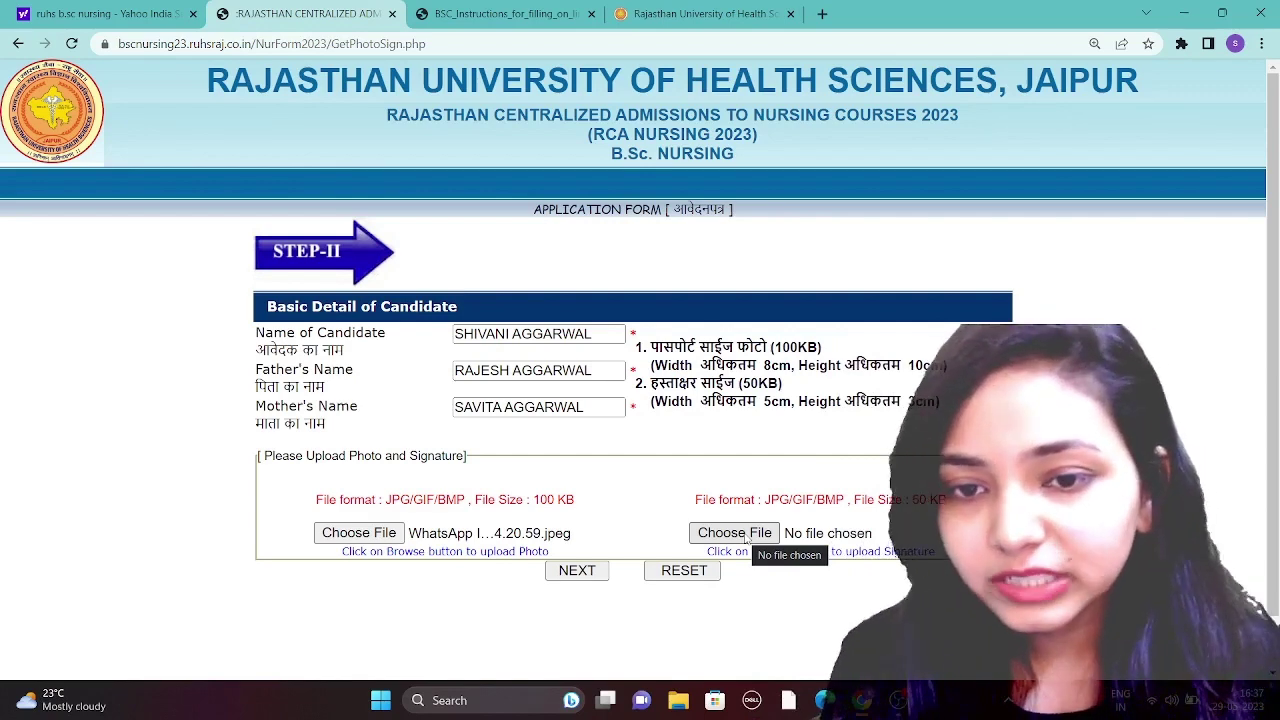
- Attach the 23-05 WhatsApp image from Downloads as the signature
{"action": "left_click", "coordinate": [745, 538]}
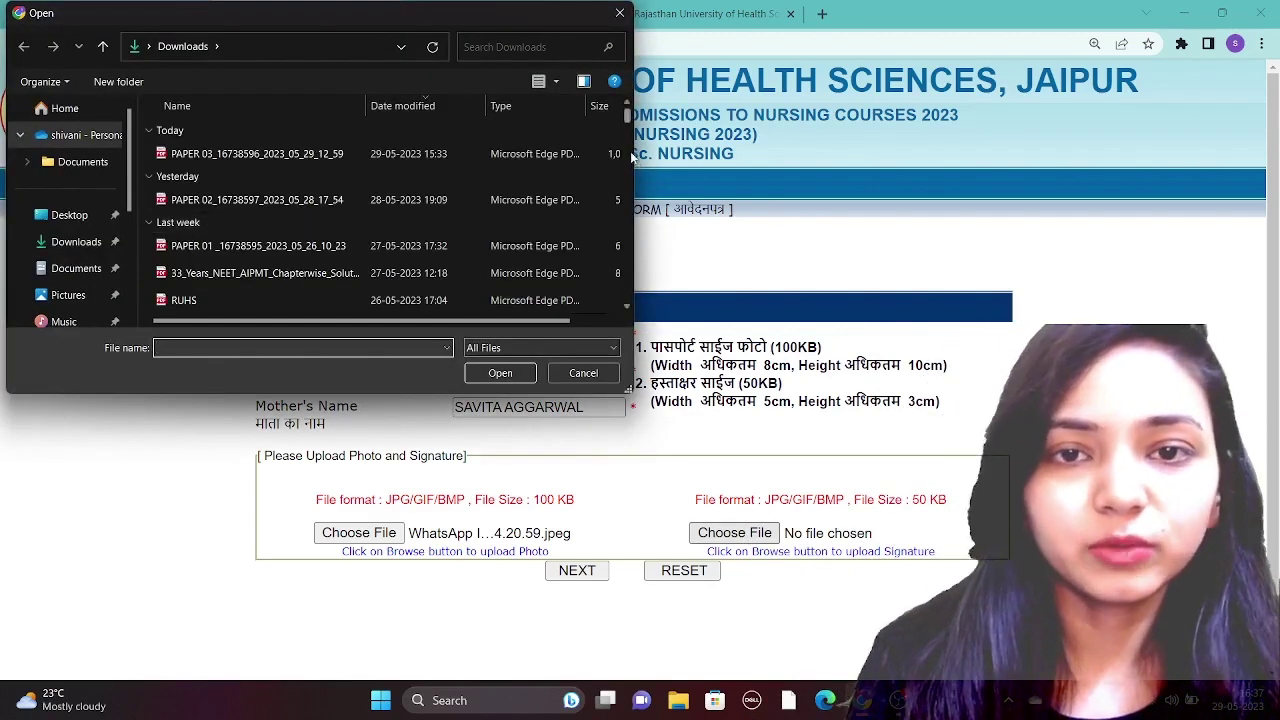
{"action": "scroll", "coordinate": [629, 128], "scroll_direction": "down", "scroll_amount": 3}
{"action": "scroll", "coordinate": [629, 128], "scroll_direction": "down", "scroll_amount": 5}
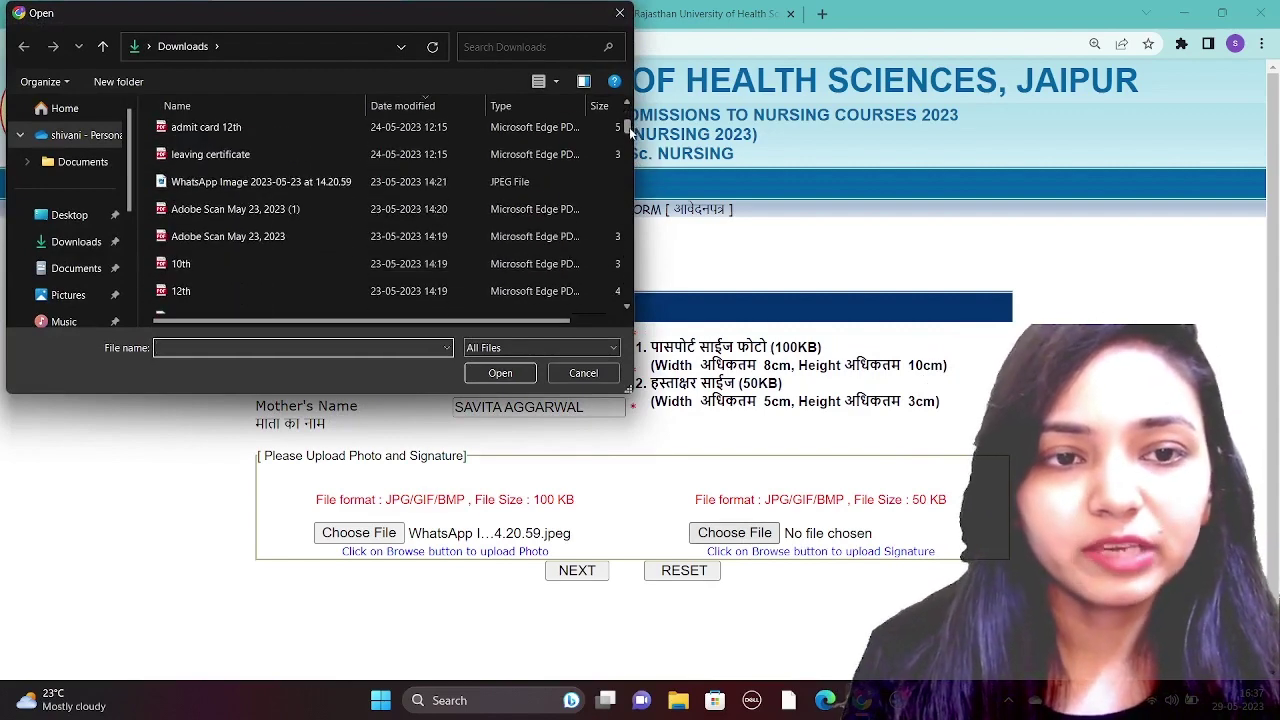
{"action": "left_click", "coordinate": [373, 222]}
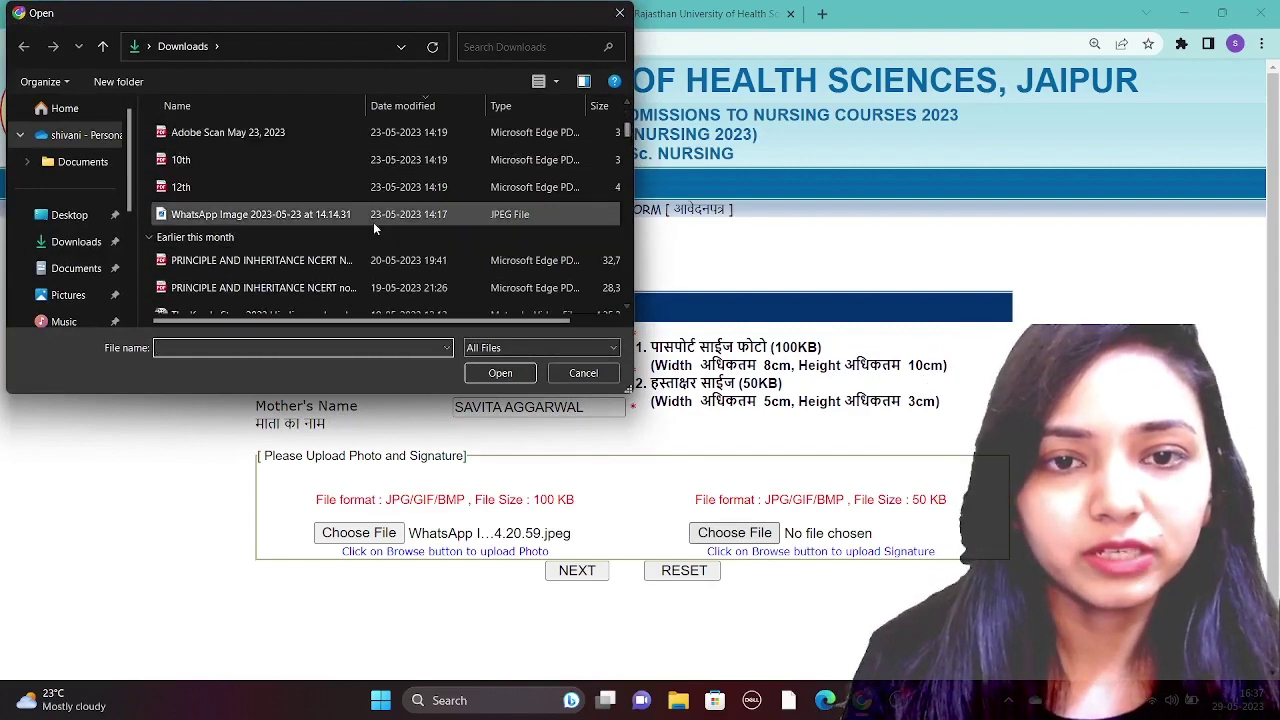
{"action": "double_click", "coordinate": [372, 220]}
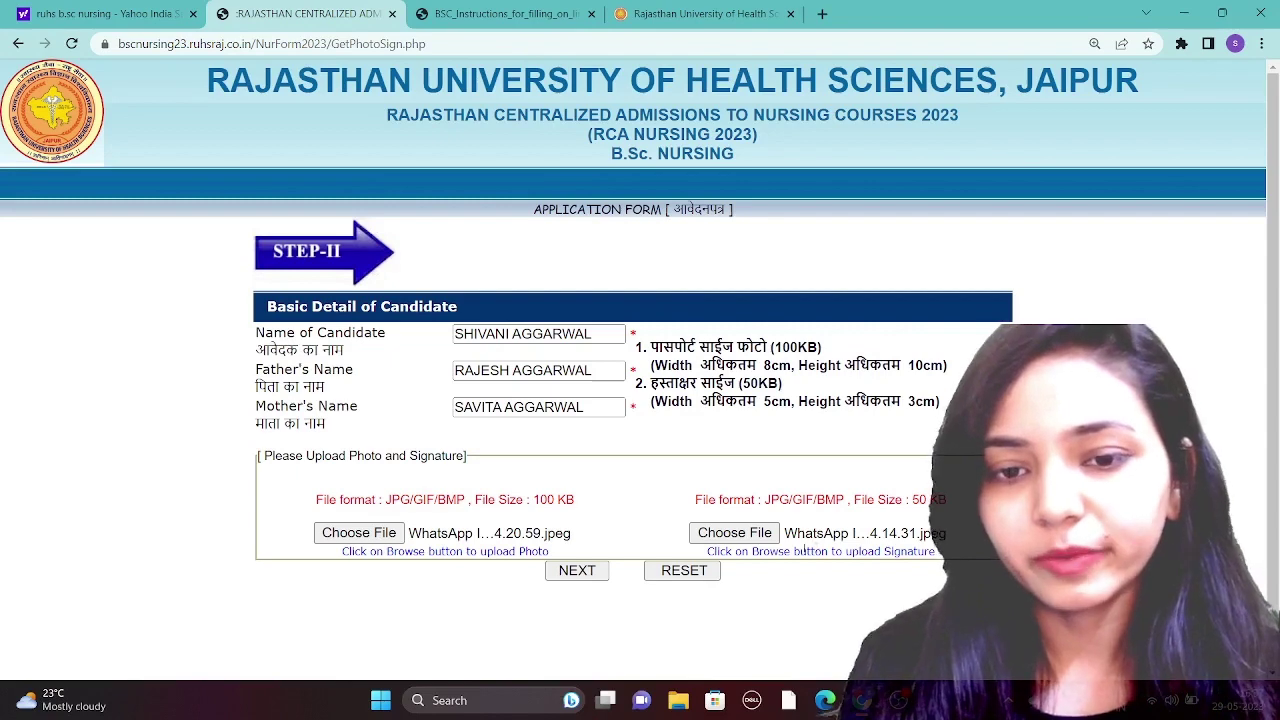
- Continue to Step III and highlight the 100KB photo size limit
{"action": "left_click", "coordinate": [578, 572]}
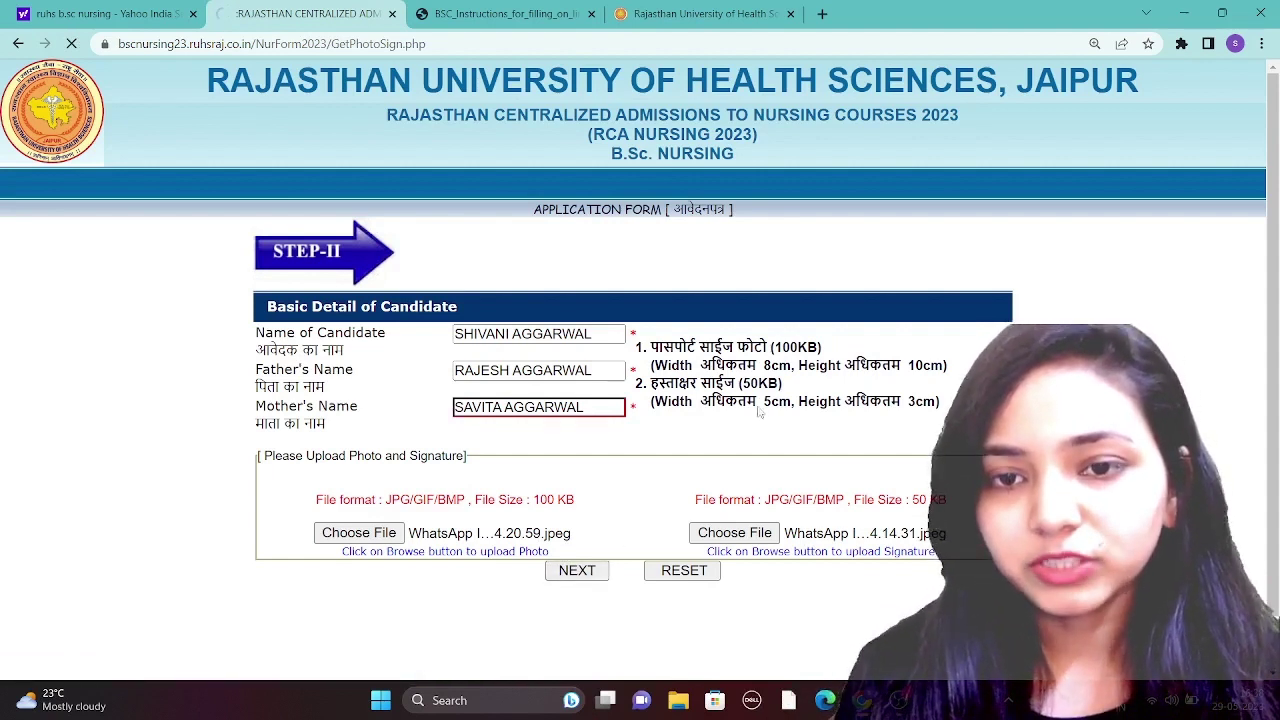
{"action": "left_click_drag", "start_coordinate": [807, 347], "coordinate": [754, 347]}
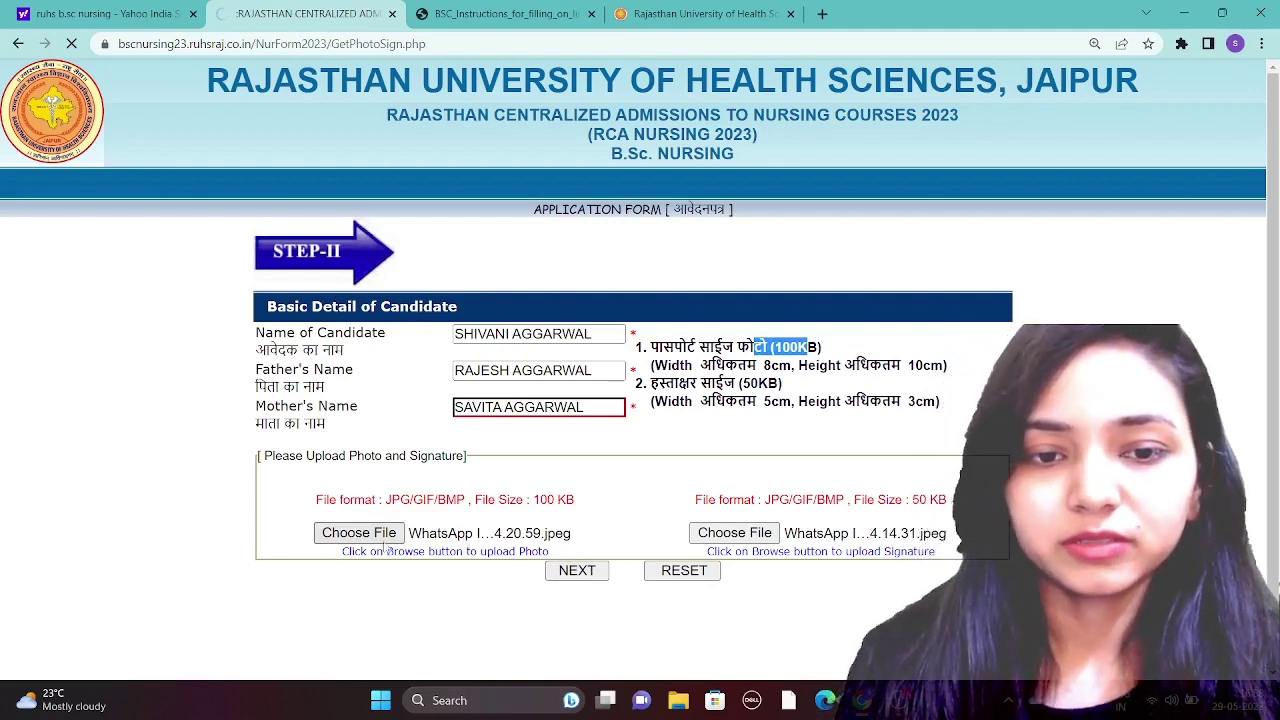
{"action": "scroll", "coordinate": [640, 320], "scroll_direction": "down", "scroll_amount": 1}
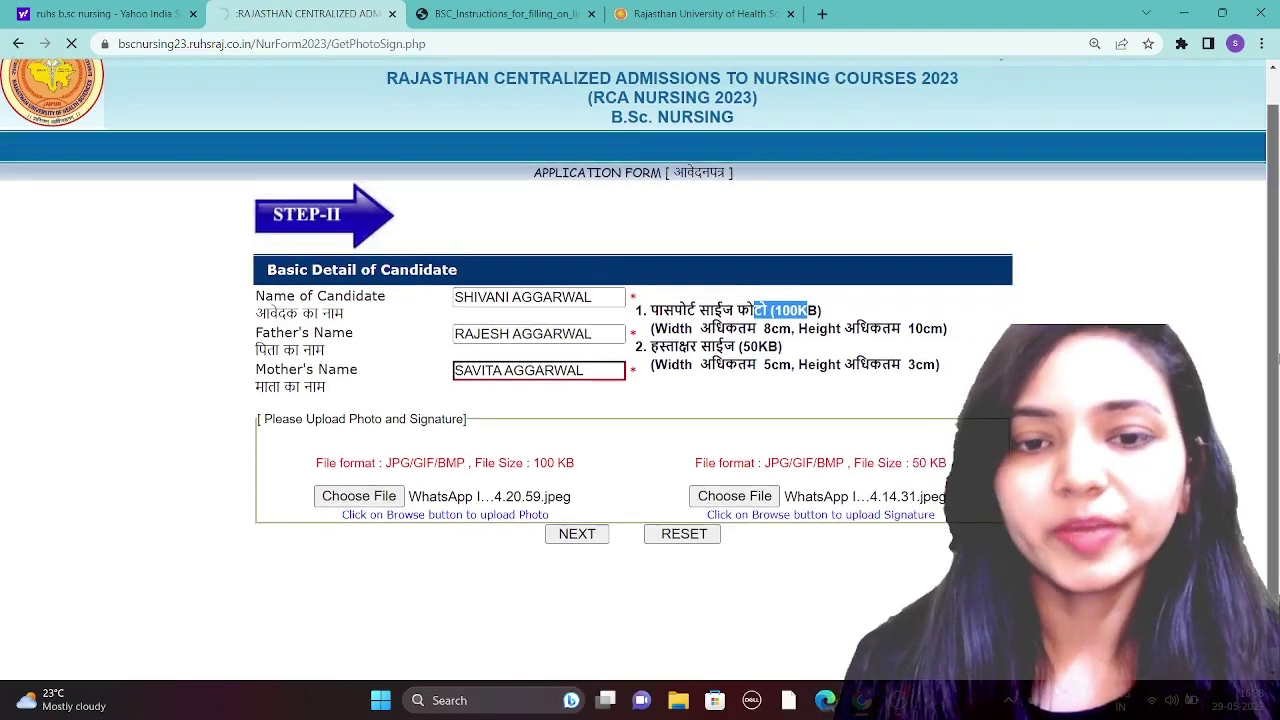
{"action": "scroll", "coordinate": [640, 320], "scroll_direction": "up", "scroll_amount": 1}
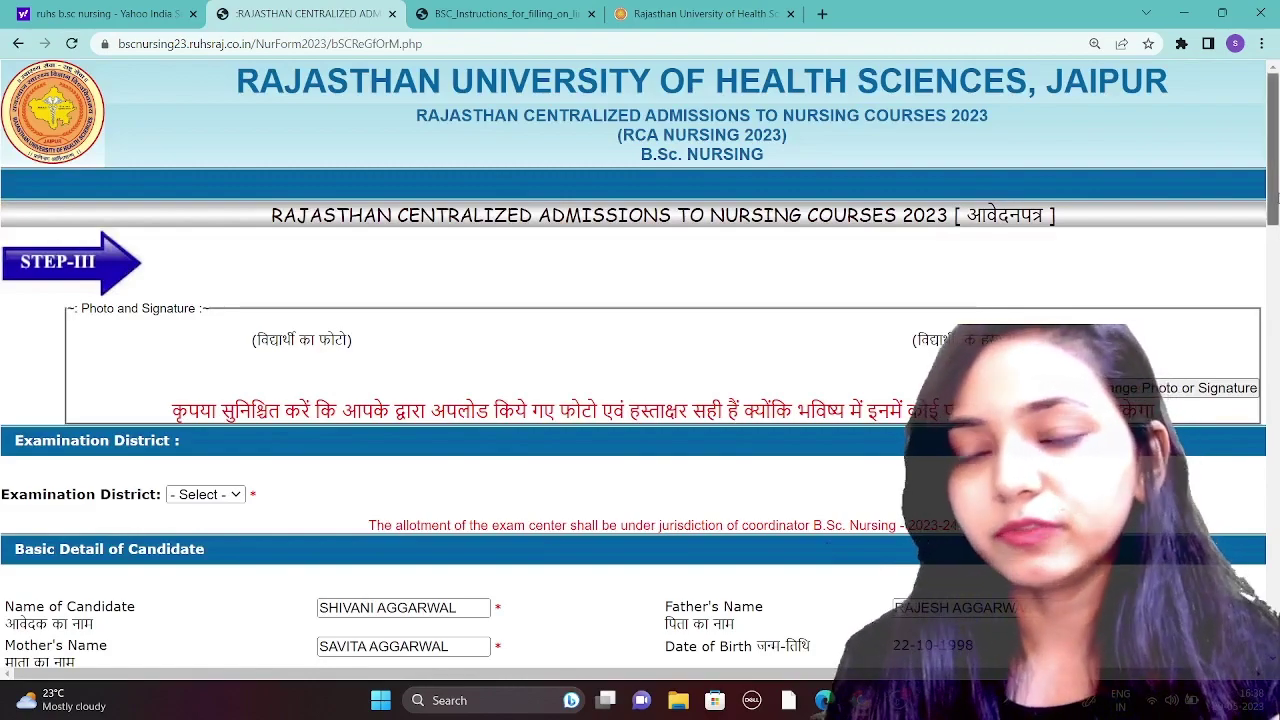
- Set the domicile state to UTTAR PRADESH
{"action": "left_click_drag", "start_coordinate": [1273, 150], "coordinate": [1273, 250]}
{"action": "left_click_drag", "start_coordinate": [1273, 295], "coordinate": [1273, 335]}
{"action": "left_click", "coordinate": [410, 242]}
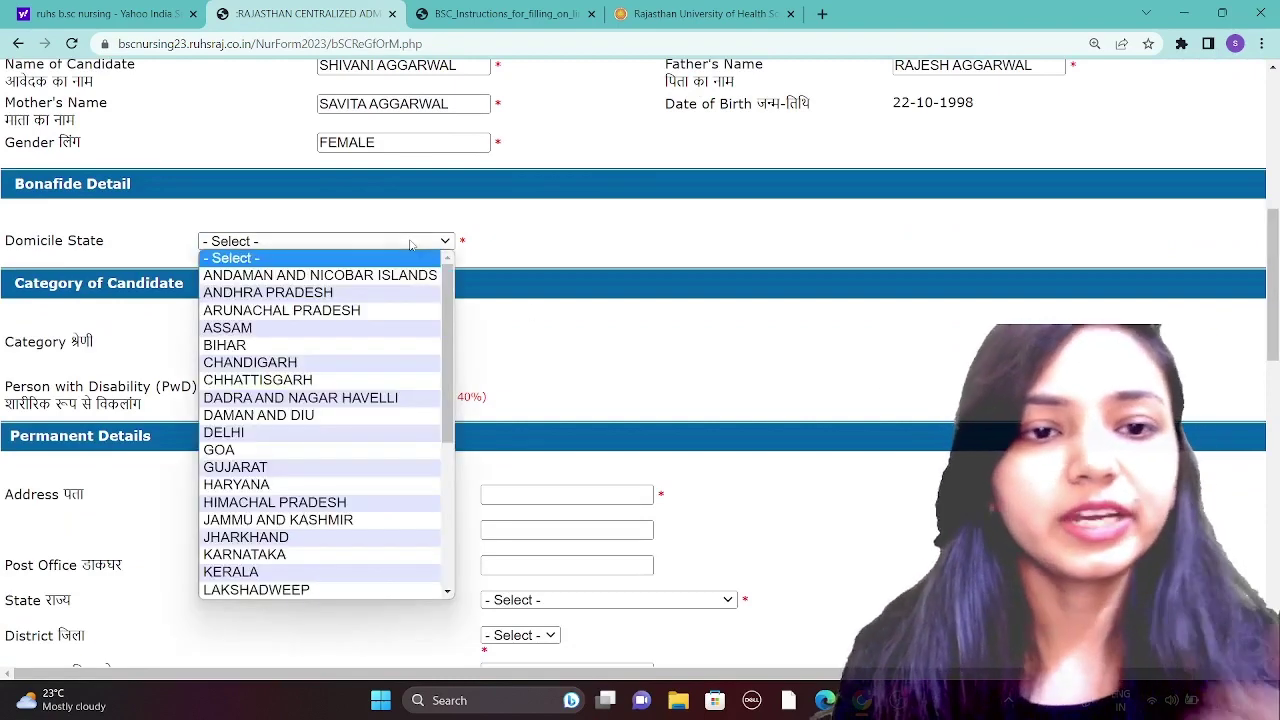
{"action": "key", "text": "u"}
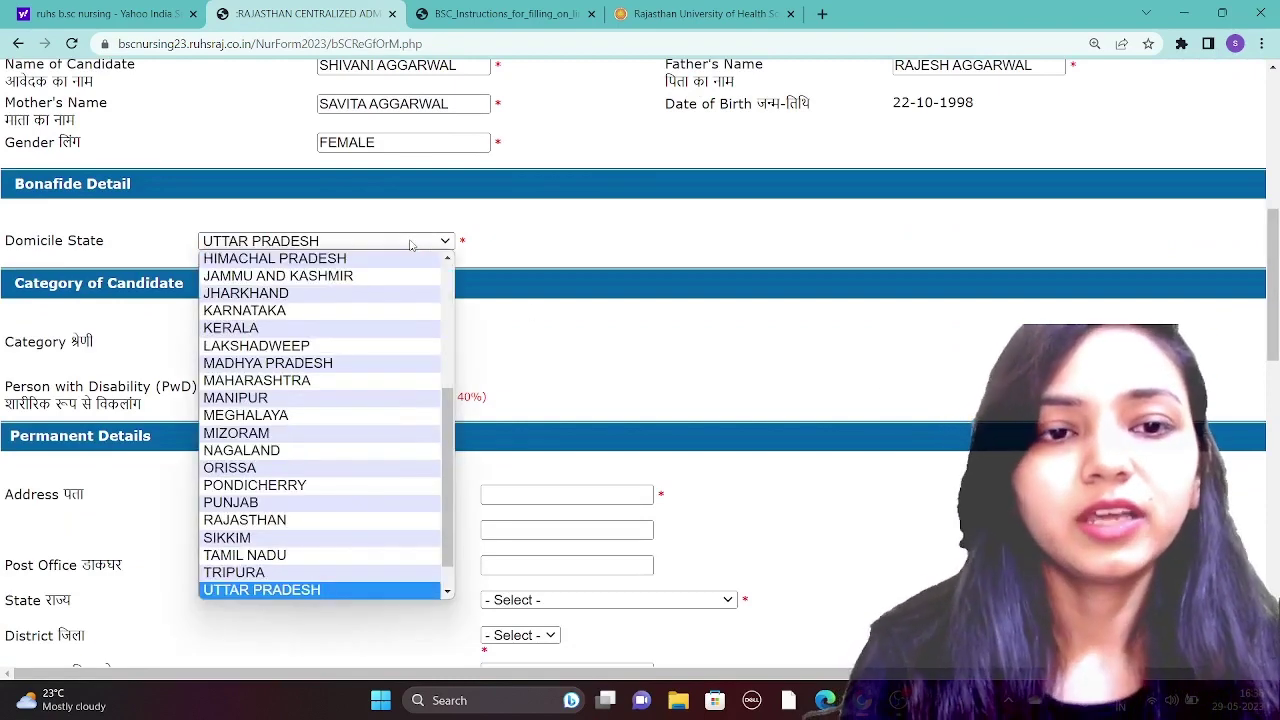
{"action": "left_click", "coordinate": [310, 591]}
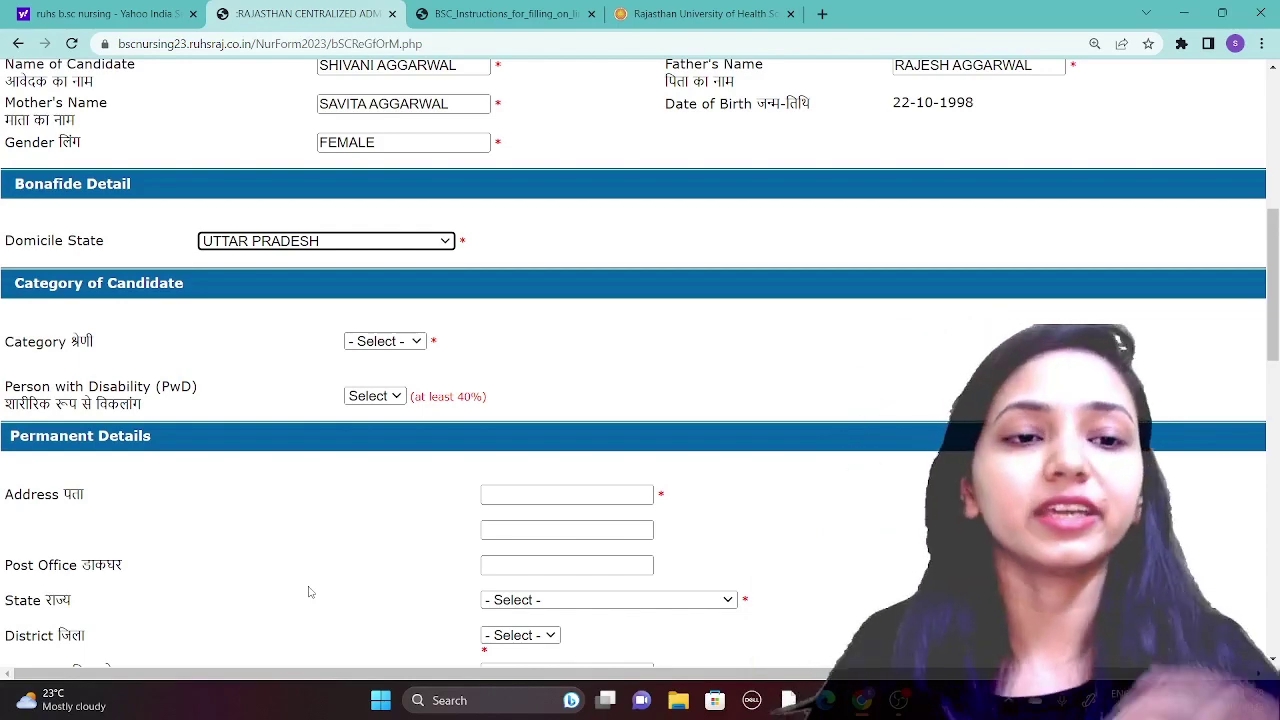
- Set the category to GEN and person with disability to No
{"action": "left_click", "coordinate": [408, 345]}
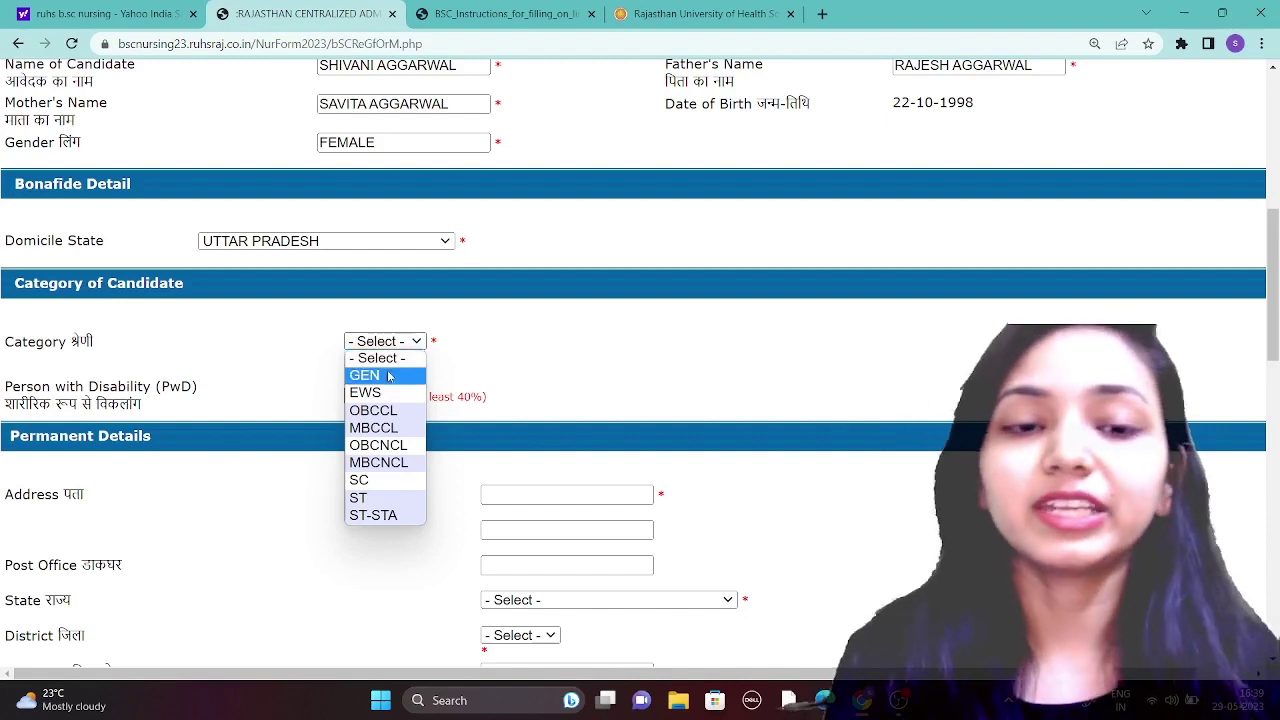
{"action": "left_click", "coordinate": [386, 377]}
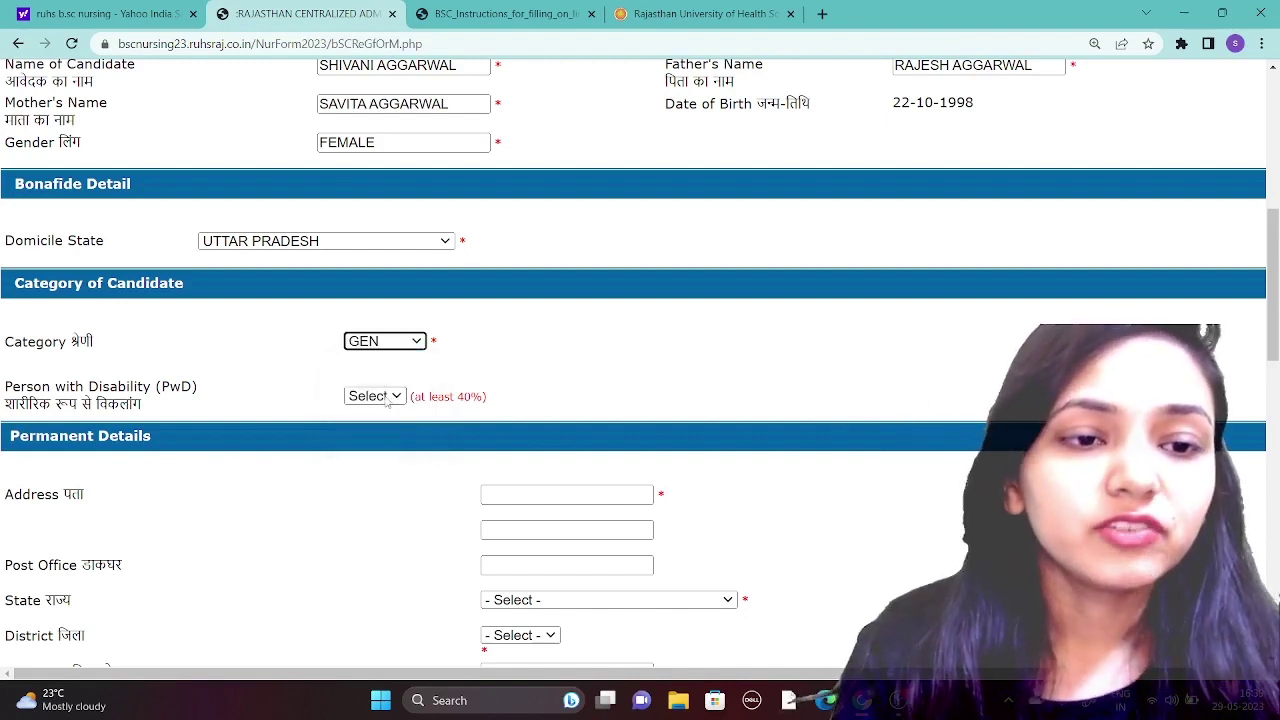
{"action": "left_click", "coordinate": [380, 396]}
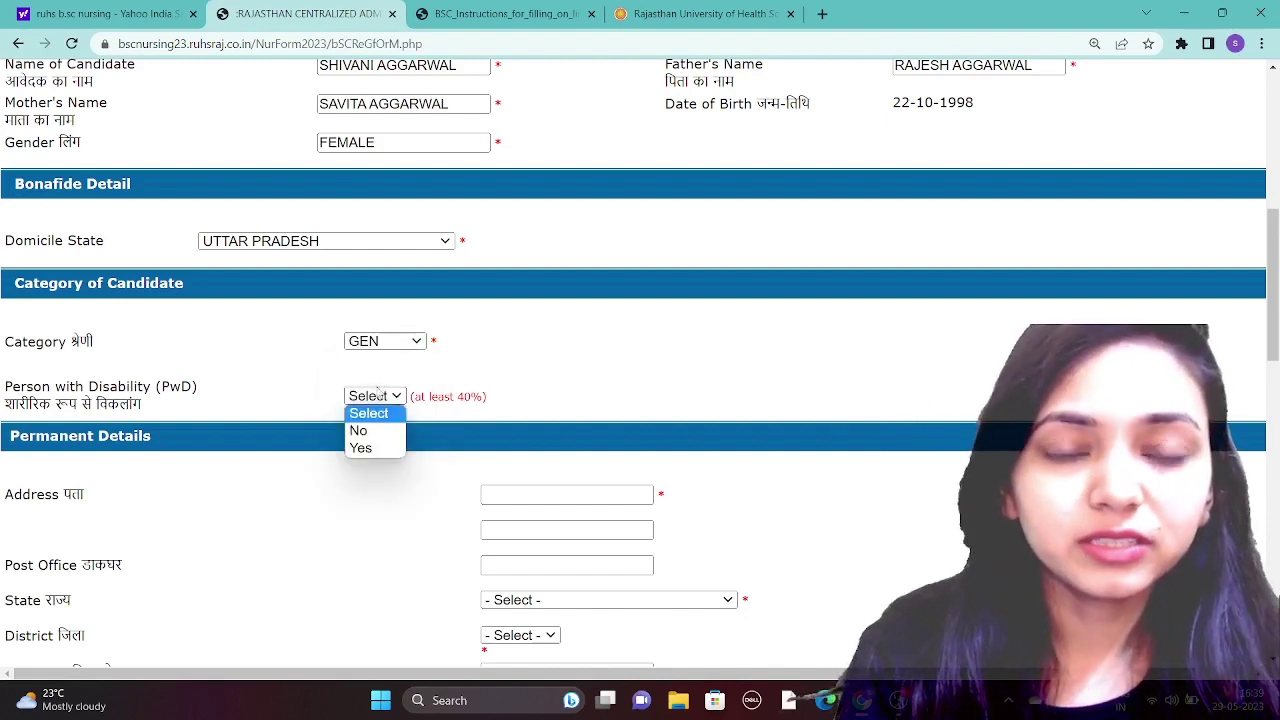
{"action": "left_click", "coordinate": [380, 396]}
{"action": "left_click", "coordinate": [383, 397]}
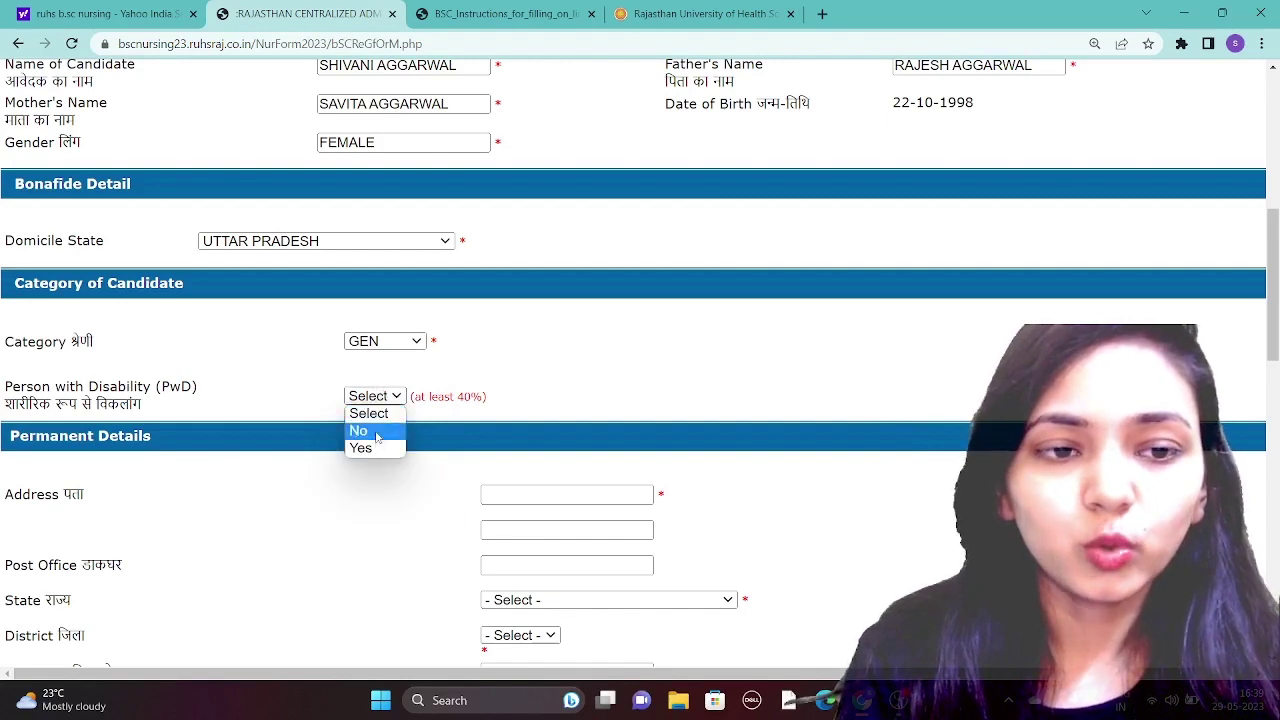
{"action": "left_click", "coordinate": [370, 430]}
{"action": "left_click_drag", "start_coordinate": [1275, 265], "coordinate": [1275, 345]}
- Enter the candidate's permanent address
{"action": "left_click", "coordinate": [594, 184]}
{"action": "type", "text": "L"}
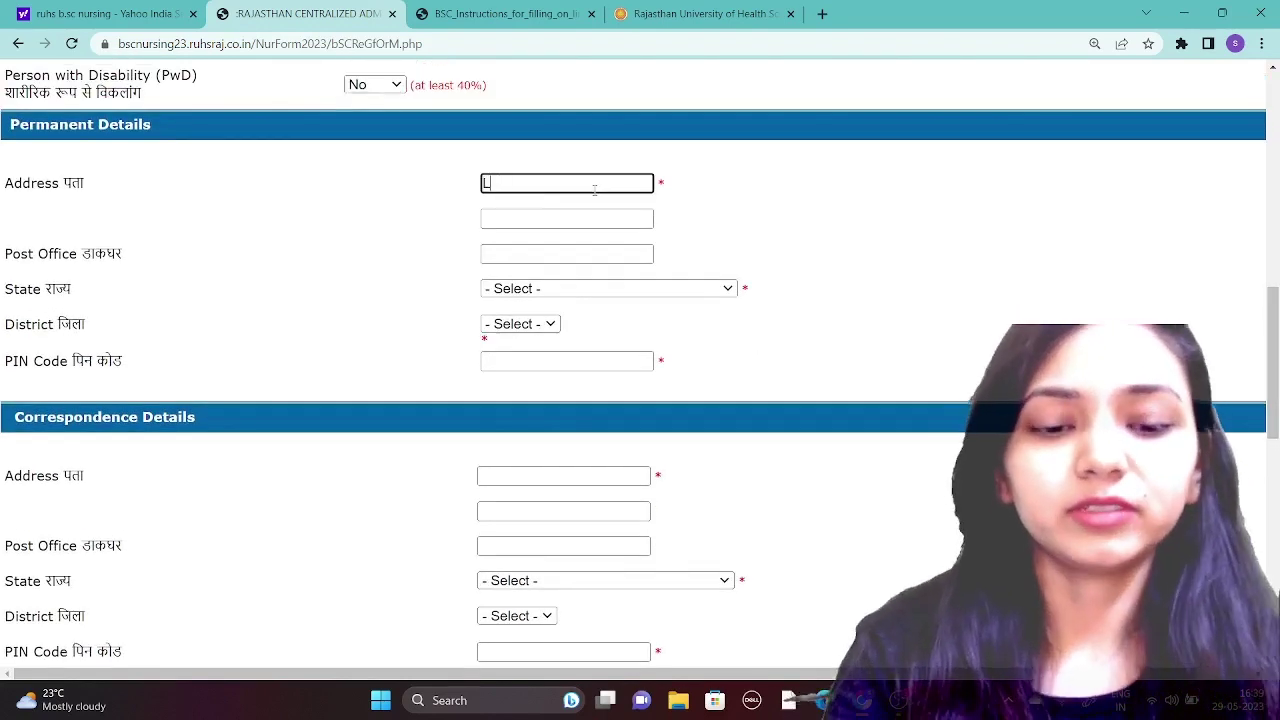
{"action": "type", "text": "AKSHIMARG"}
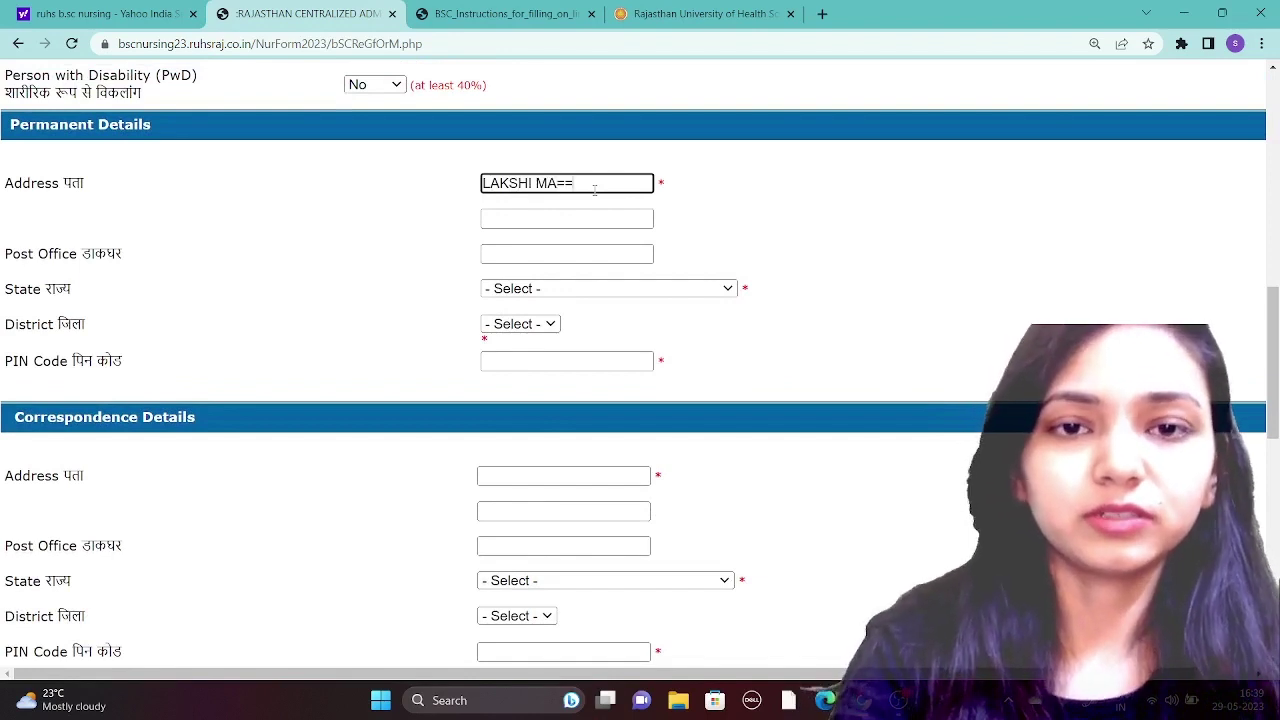
{"action": "key", "text": "BackSpace"}
{"action": "key", "text": "BackSpace"}
{"action": "key", "text": "BackSpace"}
{"action": "key", "text": "BackSpace"}
{"action": "key", "text": "BackSpace"}
{"action": "type", "text": "NAGAR"}
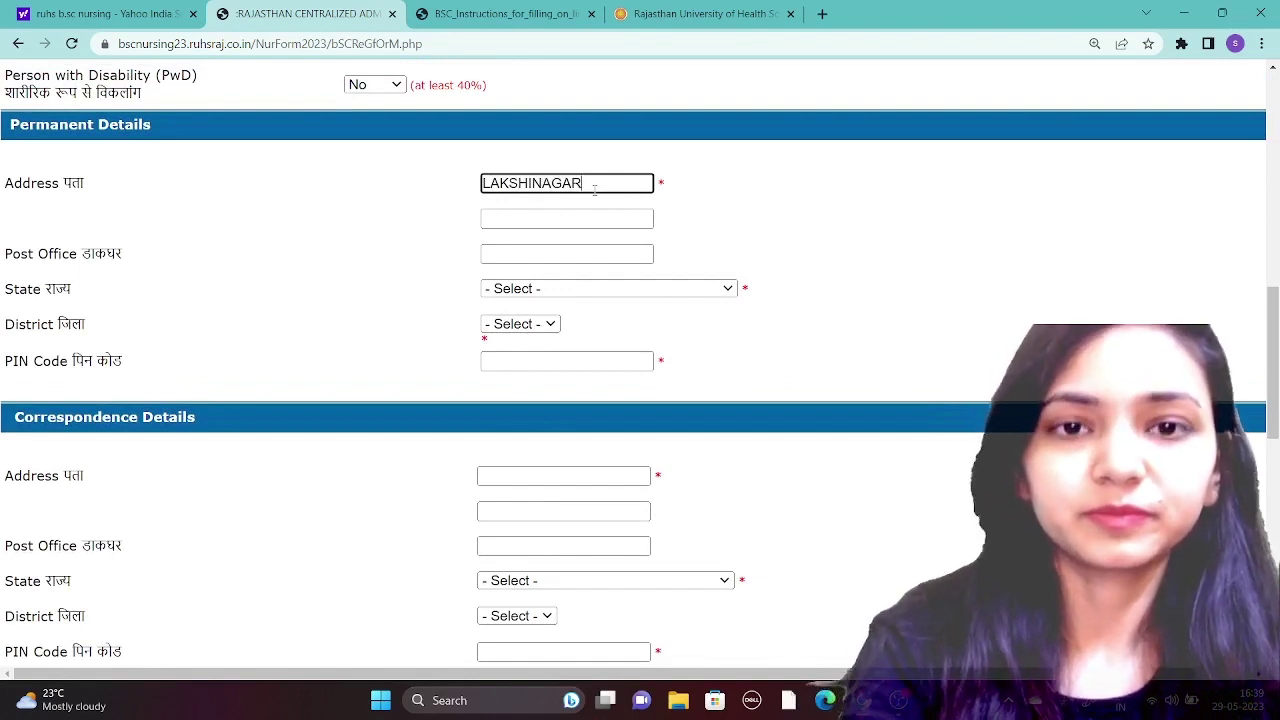
{"action": "type", "text": " DELHI"}
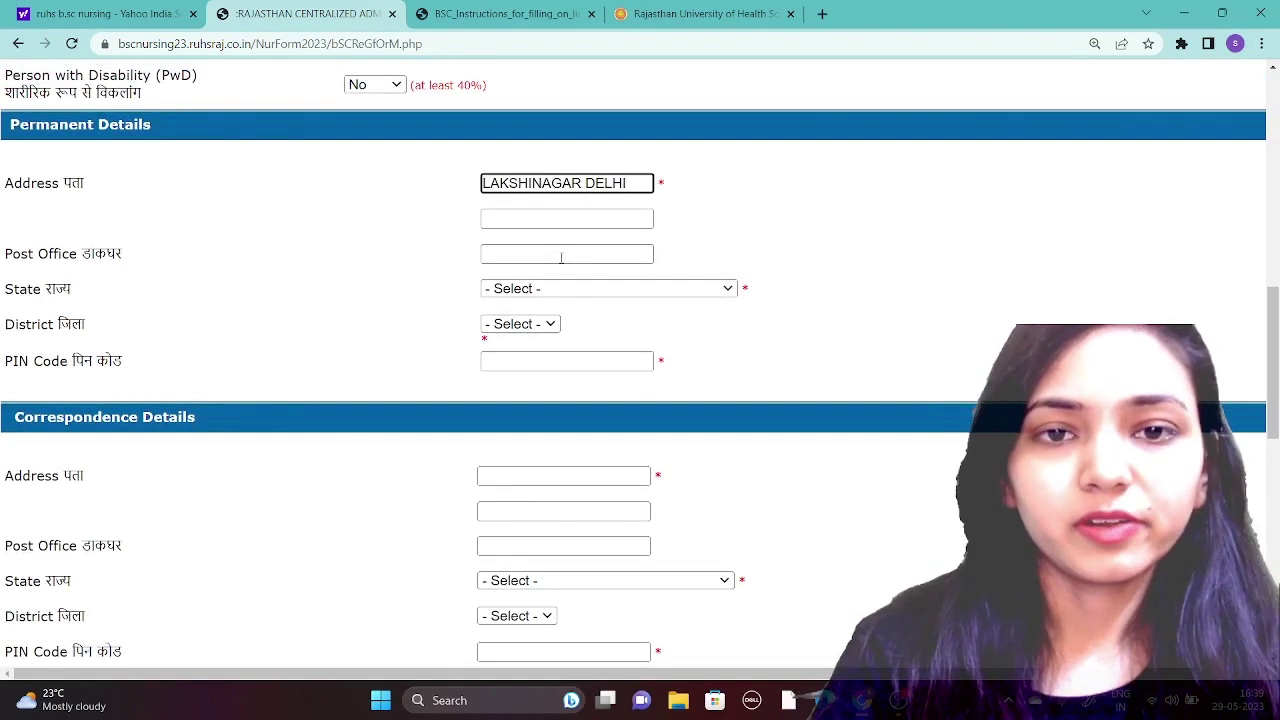
{"action": "left_click", "coordinate": [556, 255]}
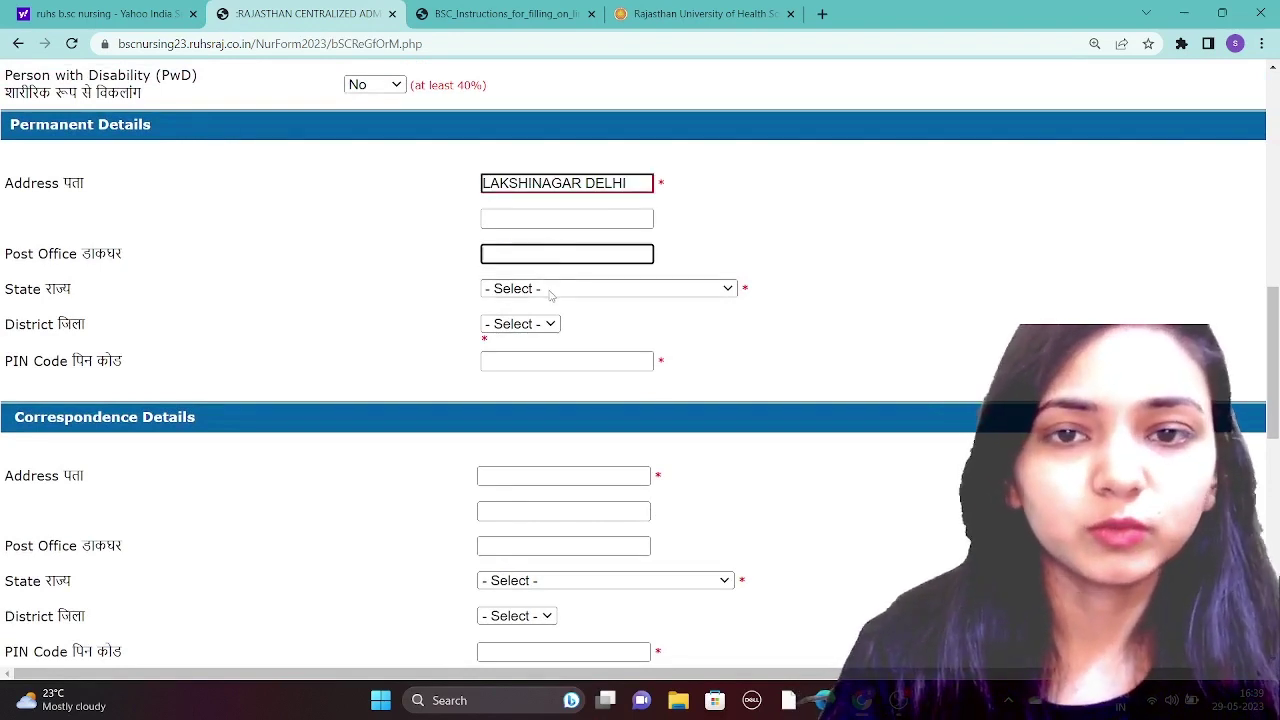
- Set the permanent state to DELHI and district to New Delhi, and enter the PIN code
{"action": "left_click", "coordinate": [551, 292]}
{"action": "type", "text": "de"}
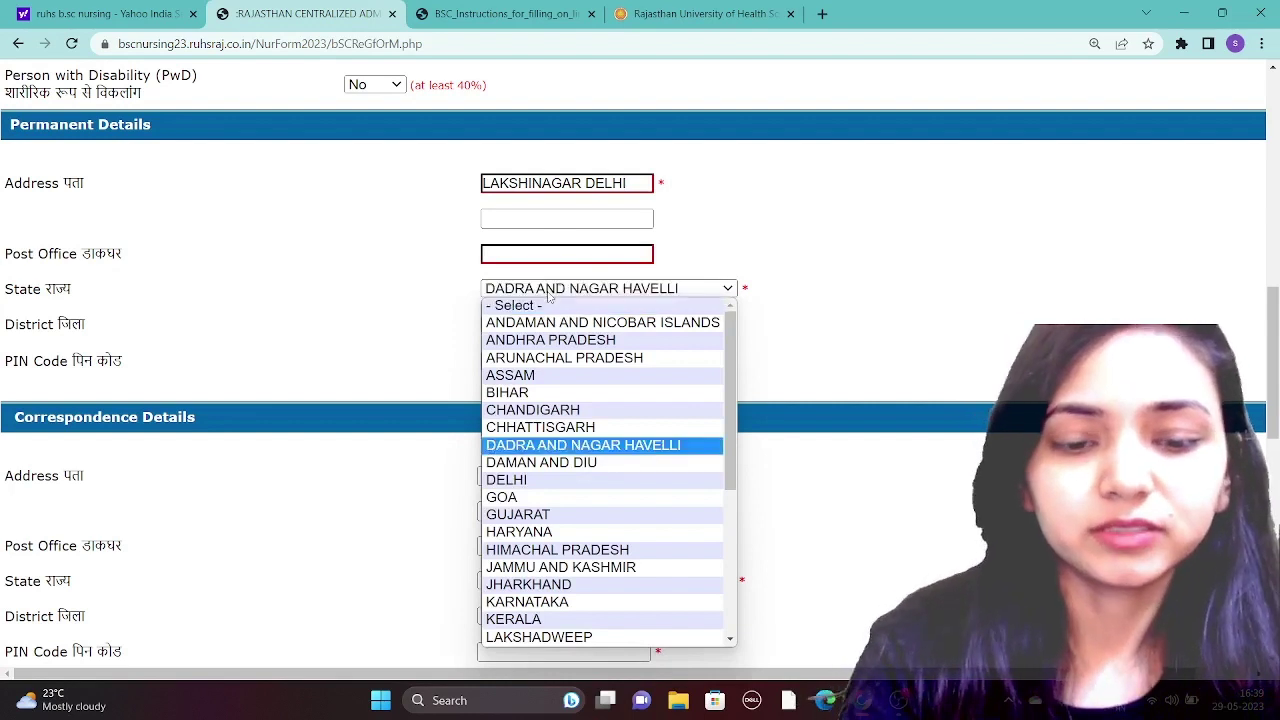
{"action": "left_click", "coordinate": [525, 481]}
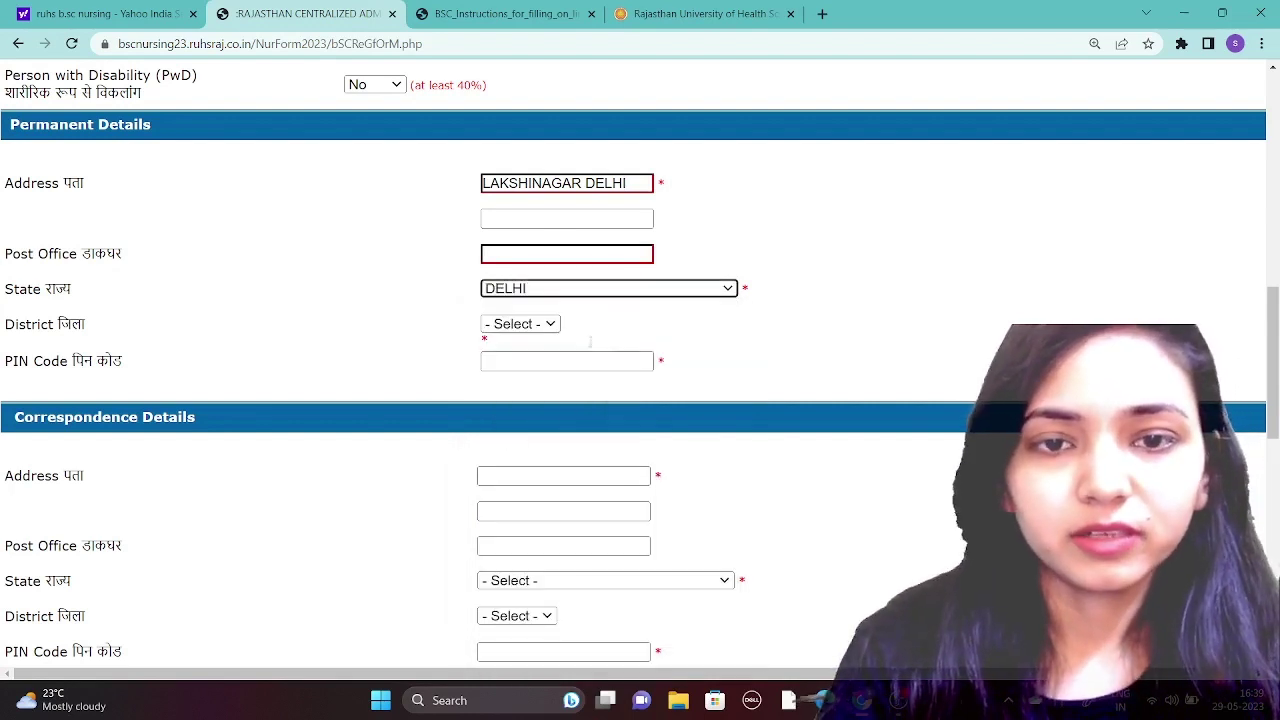
{"action": "left_click", "coordinate": [535, 327]}
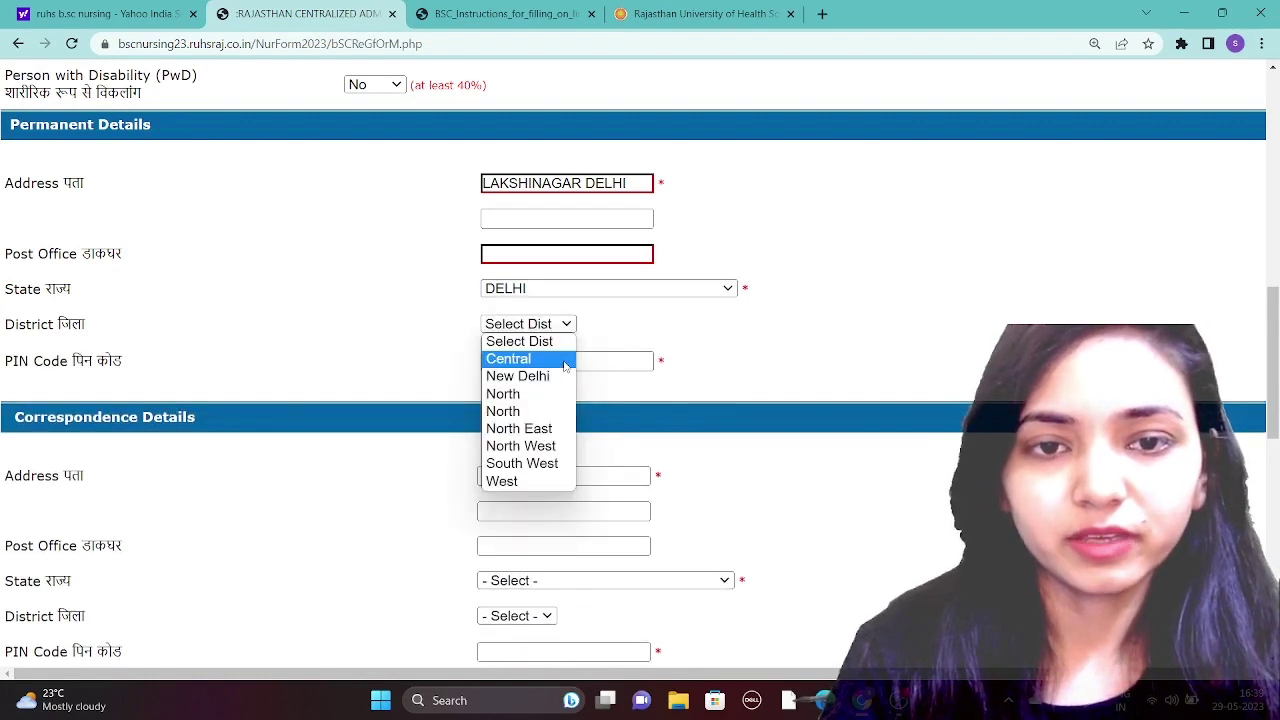
{"action": "left_click", "coordinate": [533, 379]}
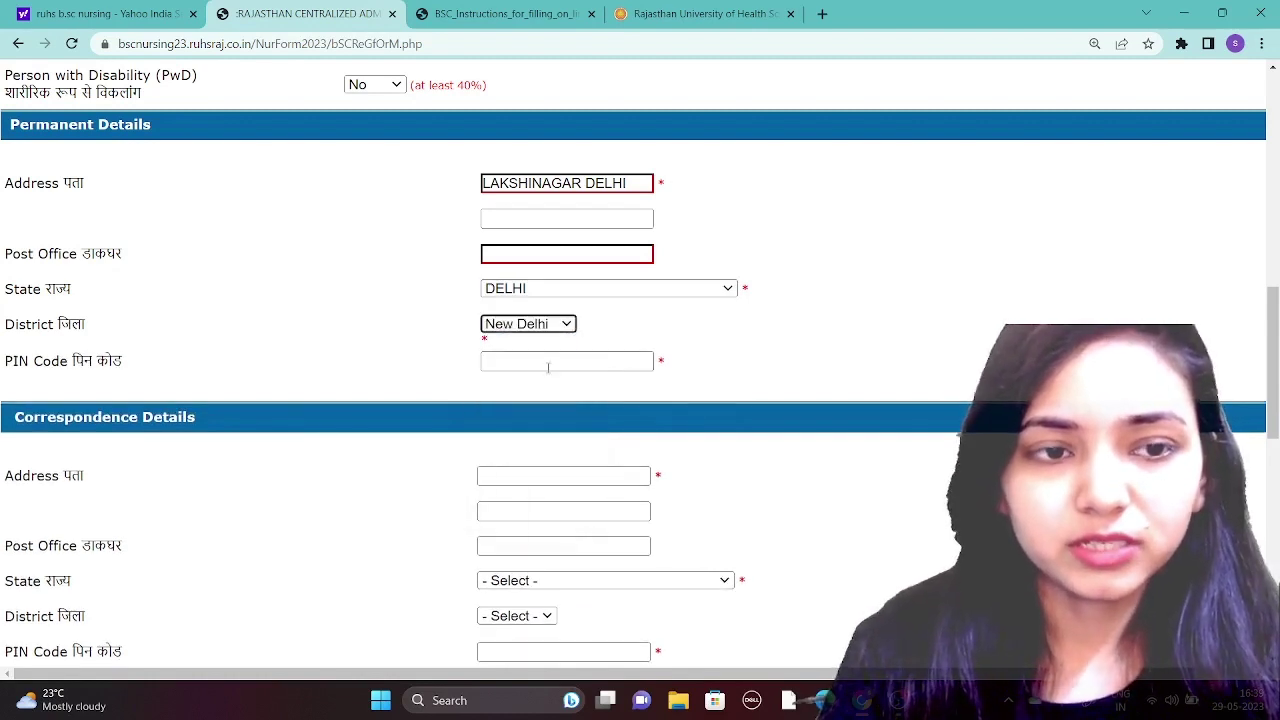
{"action": "left_click", "coordinate": [548, 363]}
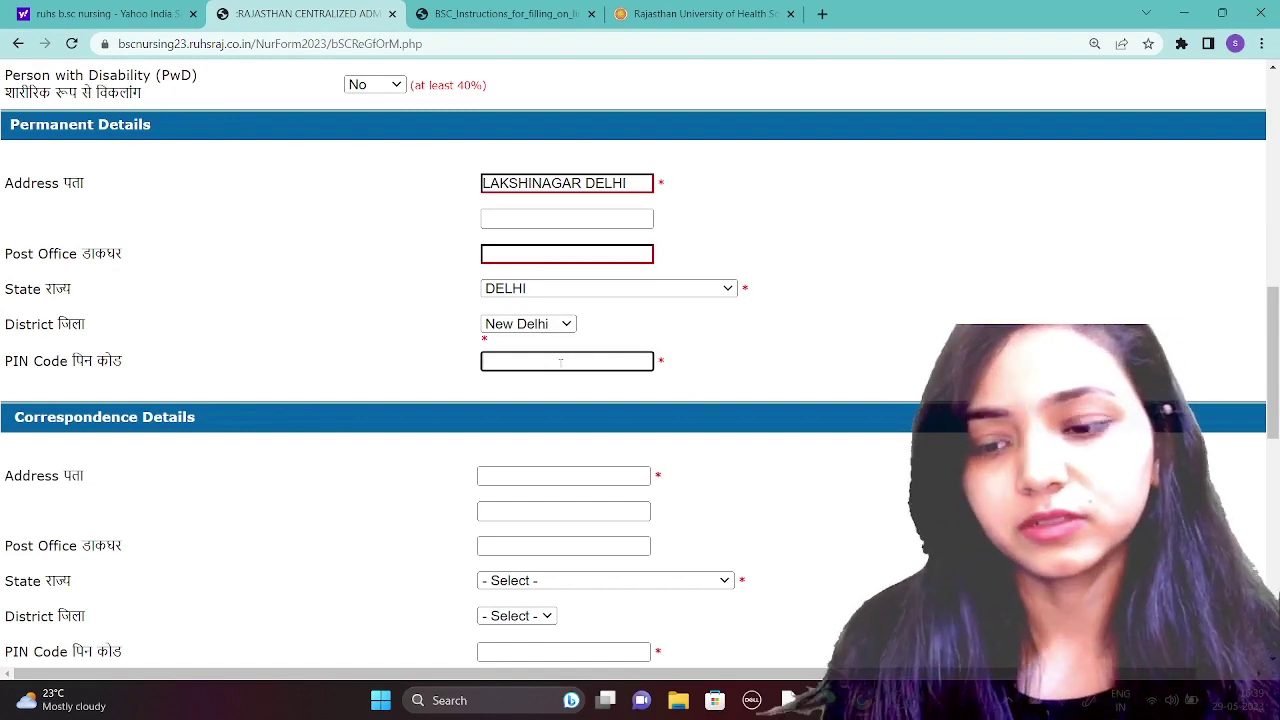
{"action": "type", "text": "100"}
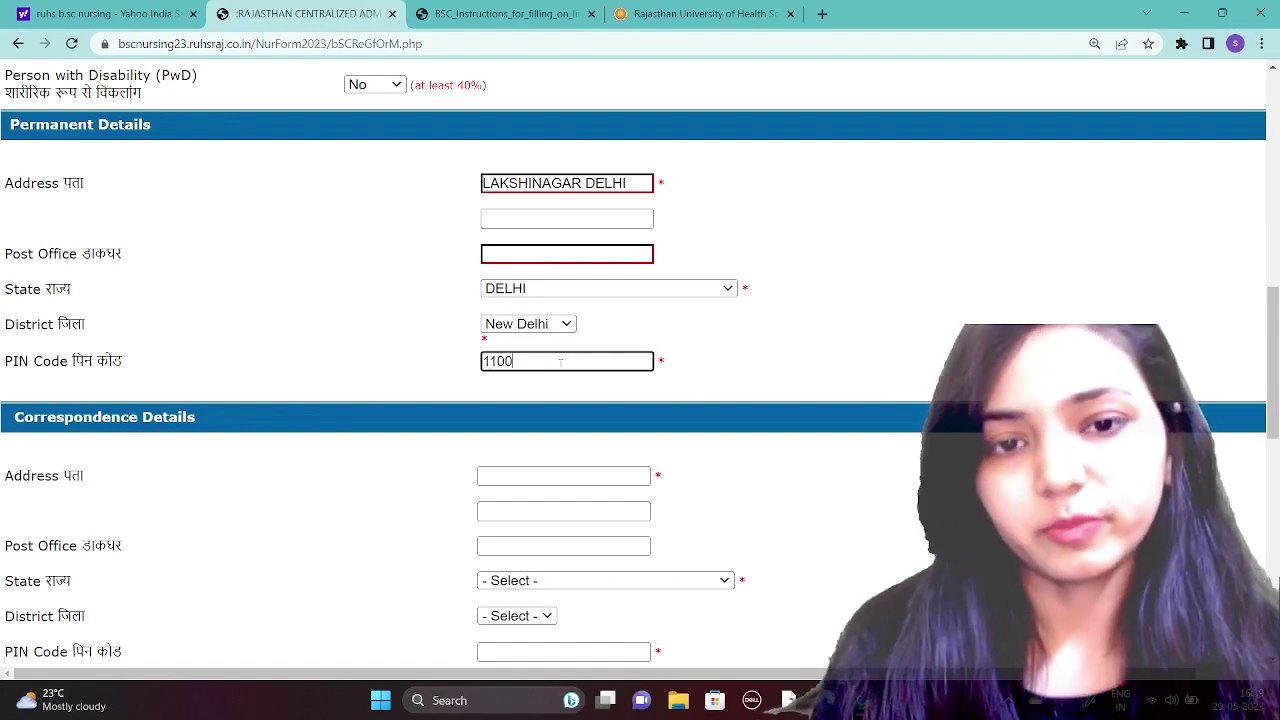
{"action": "type", "text": "01"}
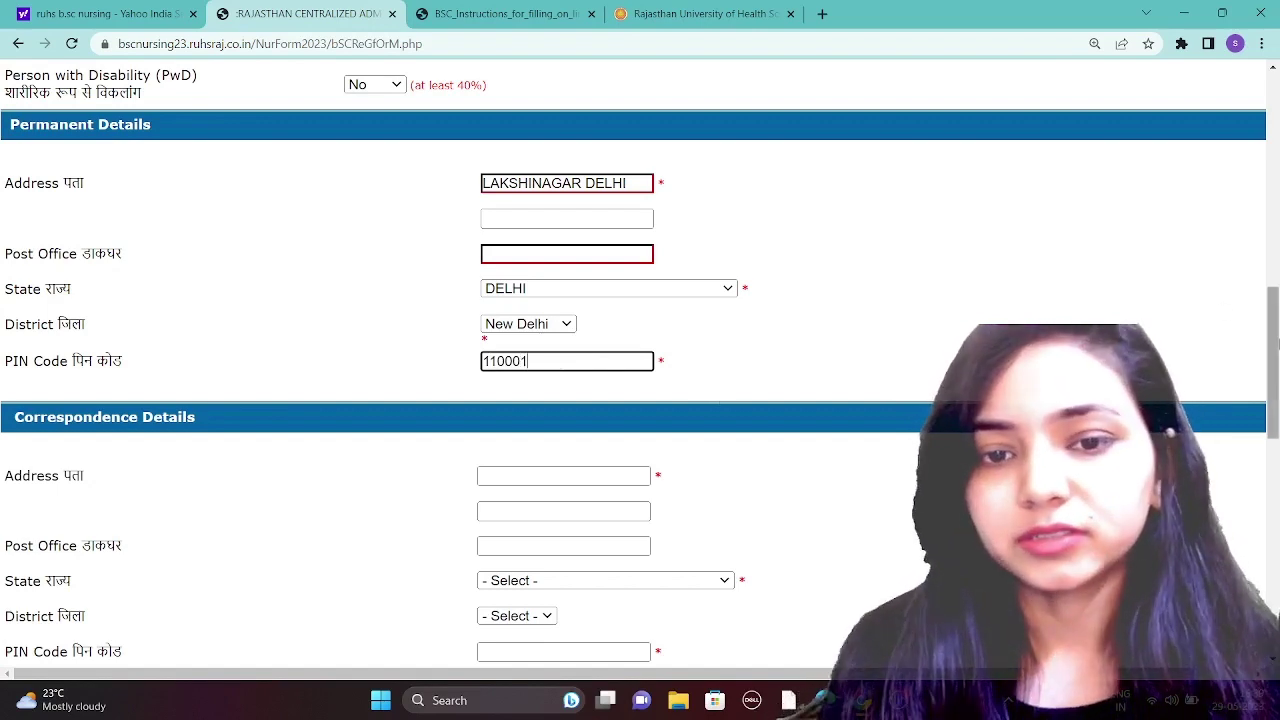
{"action": "left_click_drag", "start_coordinate": [1274, 315], "coordinate": [1275, 416]}
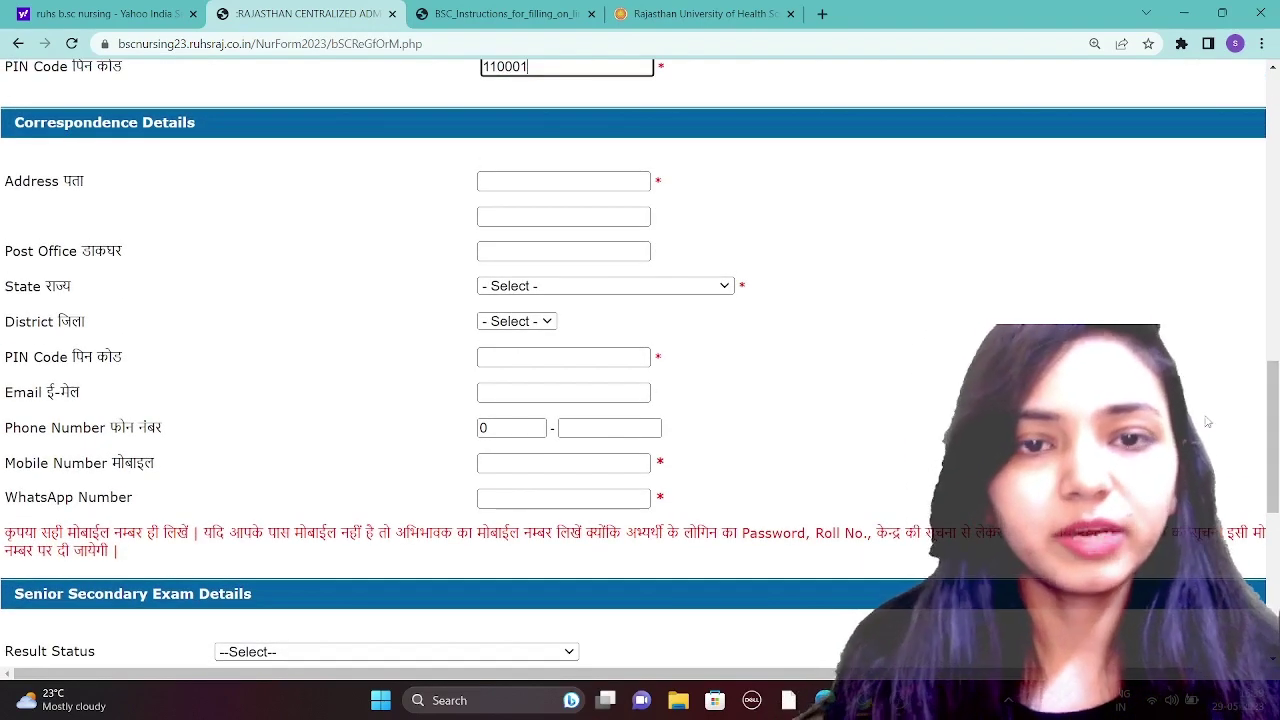
- Enter the correspondence address and set its state to DELHI
{"action": "left_click", "coordinate": [601, 177]}
{"action": "type", "text": "L"}
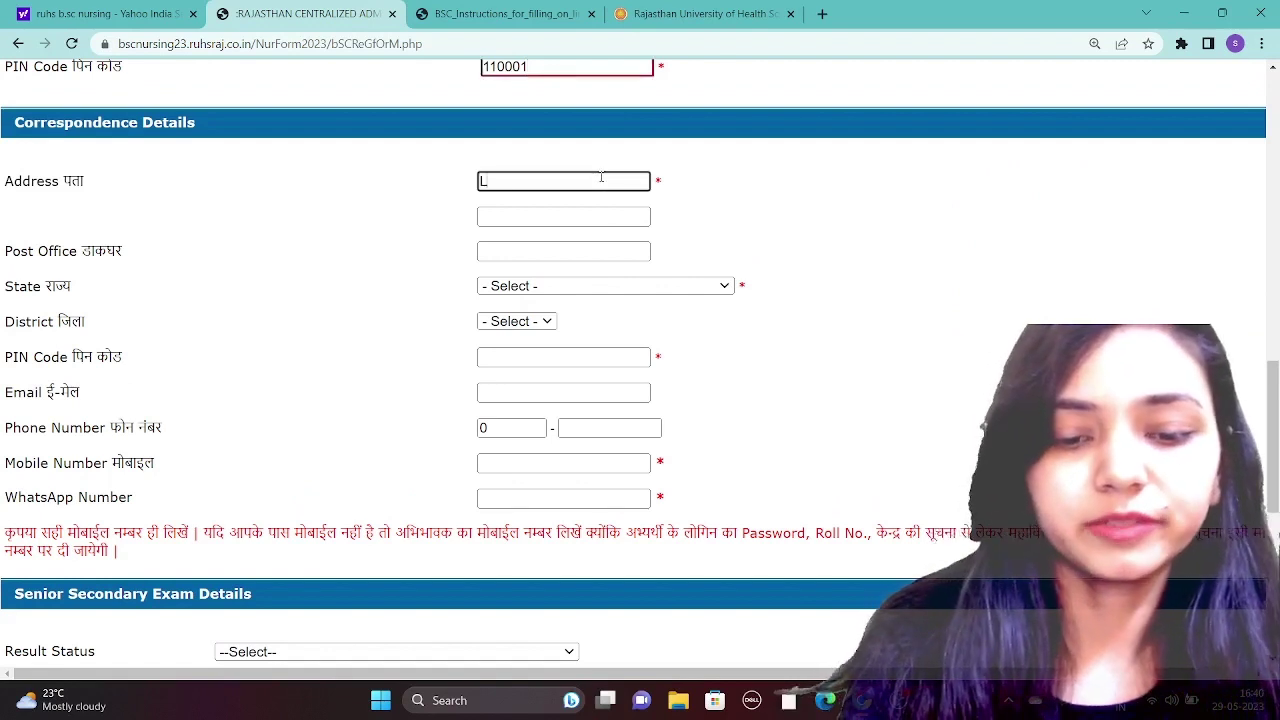
{"action": "type", "text": "AKSHI M"}
{"action": "key", "text": "BackSpace"}
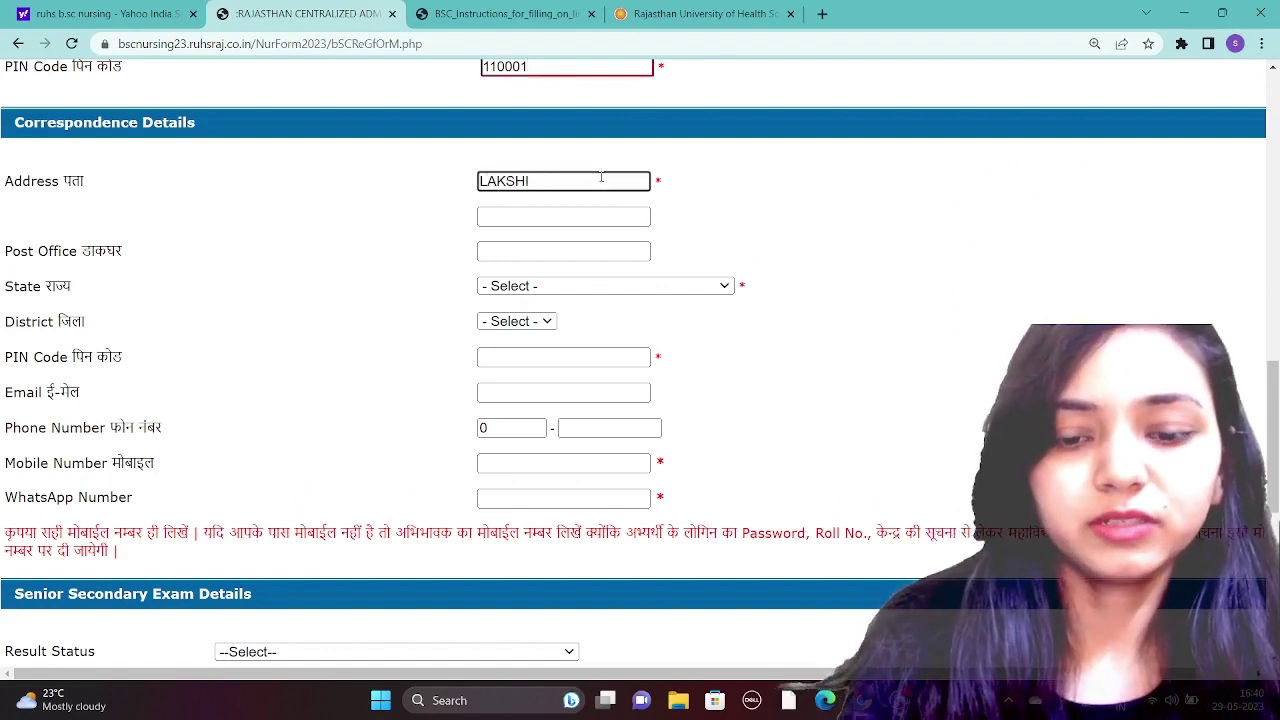
{"action": "type", "text": "NAGAR"}
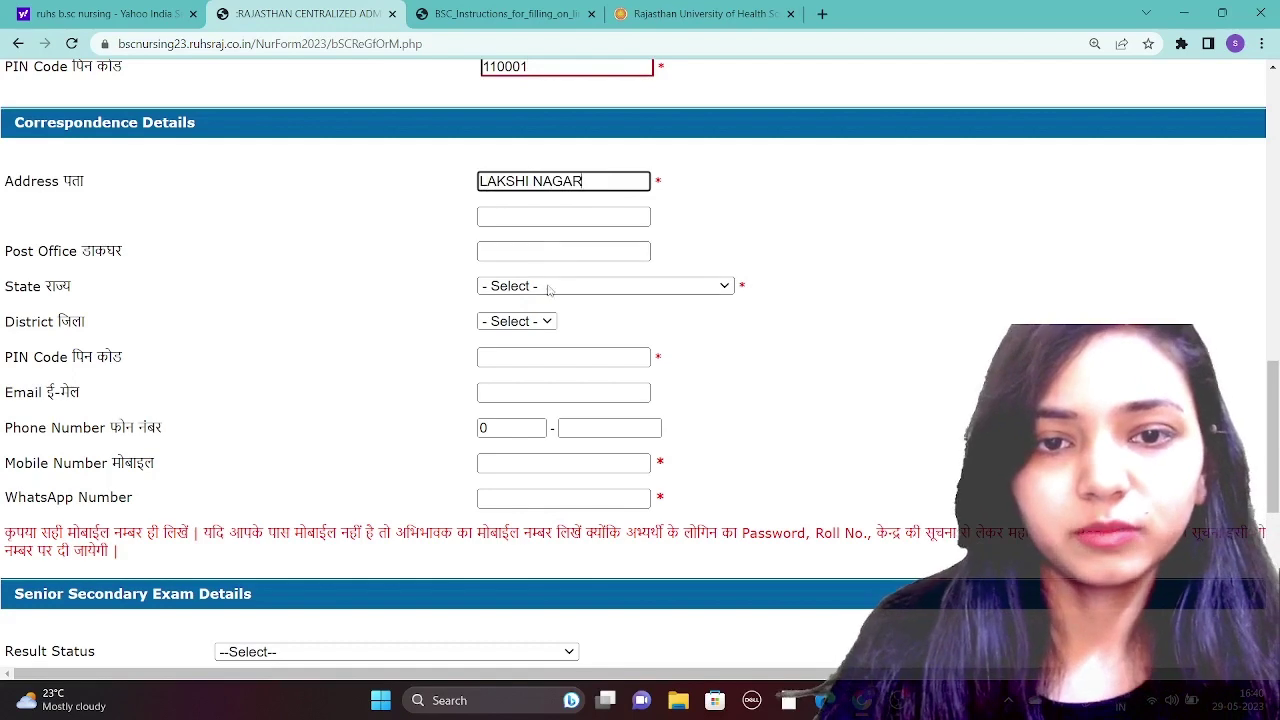
{"action": "left_click", "coordinate": [570, 286]}
{"action": "key", "text": "d"}
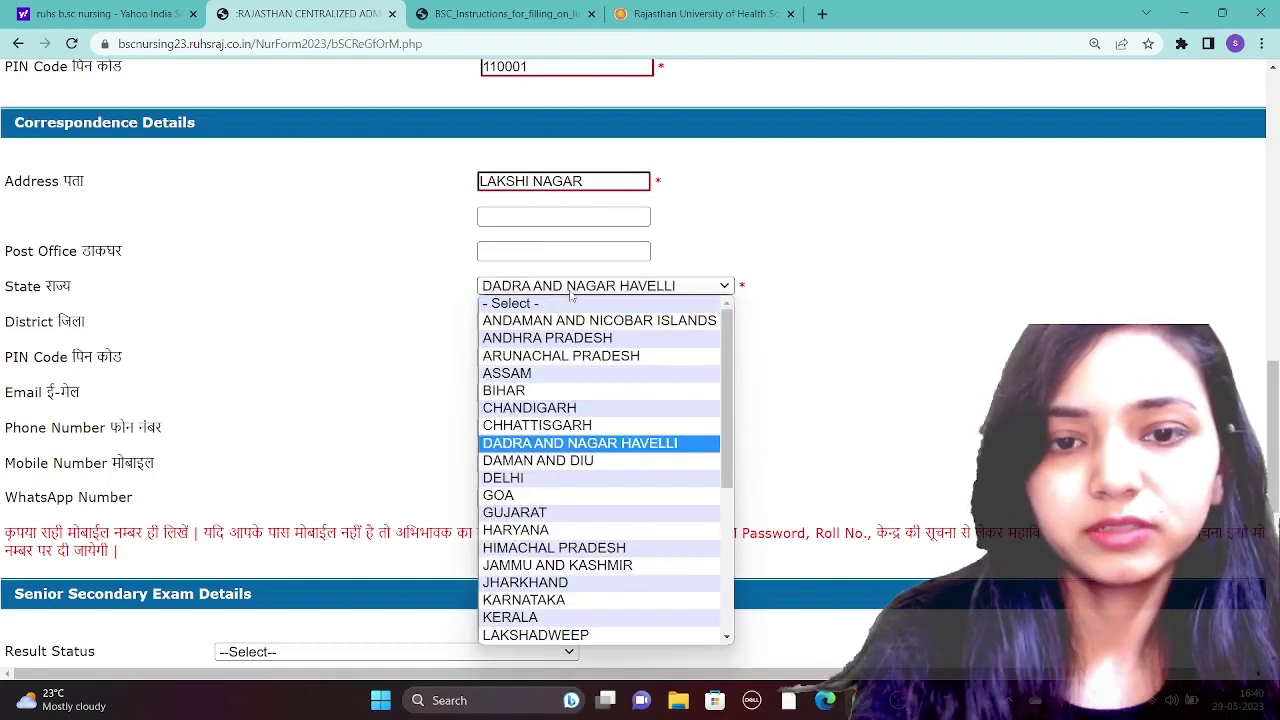
{"action": "key", "text": "e"}
{"action": "left_click", "coordinate": [535, 485]}
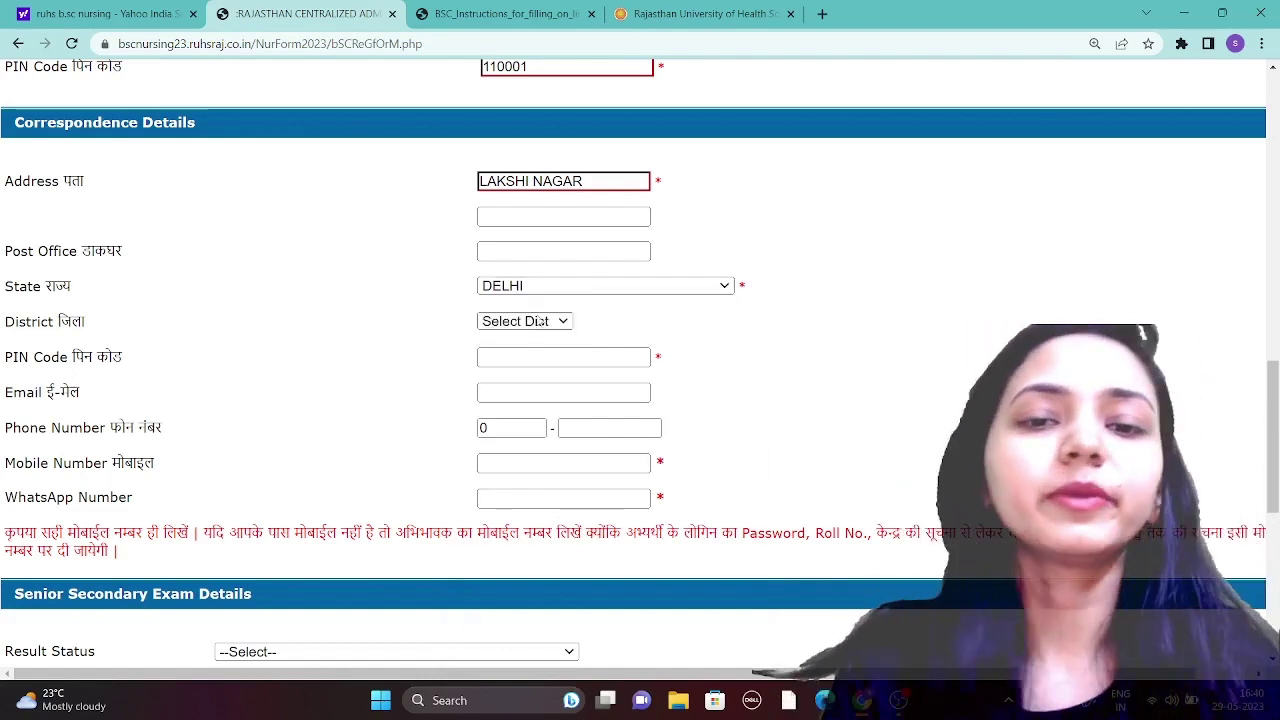
- Choose New Delhi as the correspondence district and enter the PIN code
{"action": "left_click", "coordinate": [541, 321]}
{"action": "left_click", "coordinate": [514, 373]}
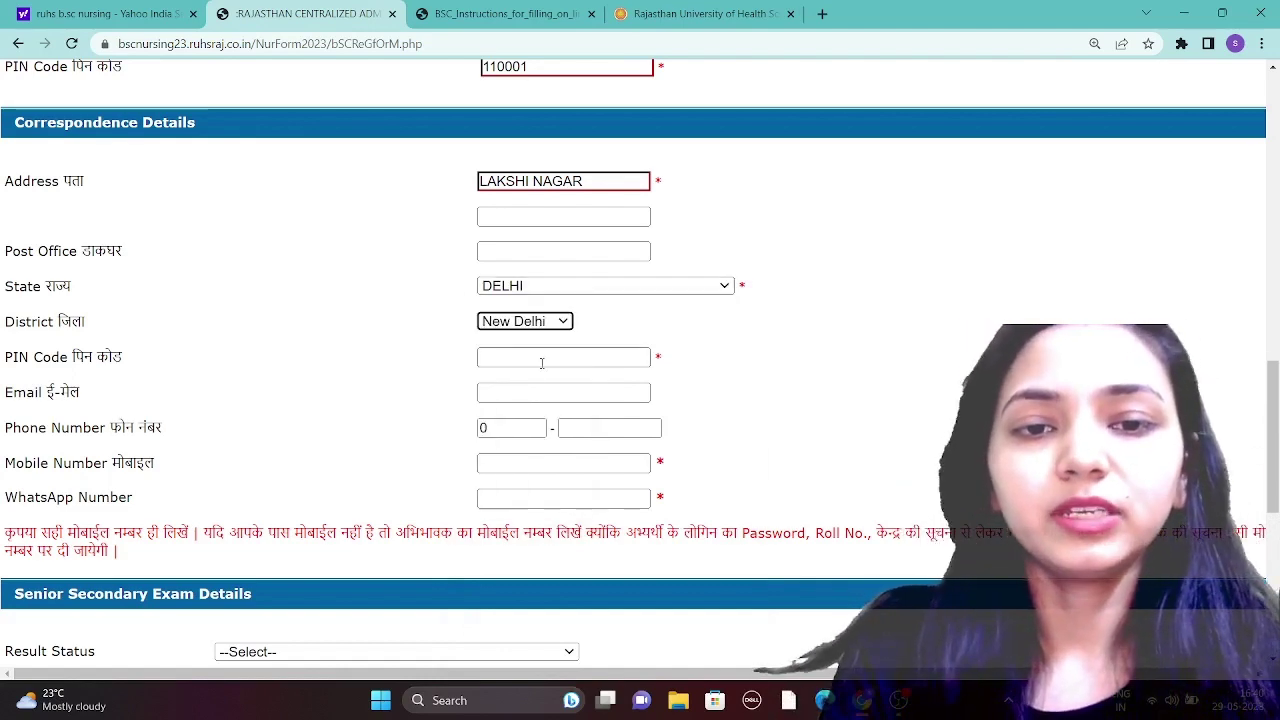
{"action": "left_click", "coordinate": [540, 360]}
{"action": "type", "text": "10"}
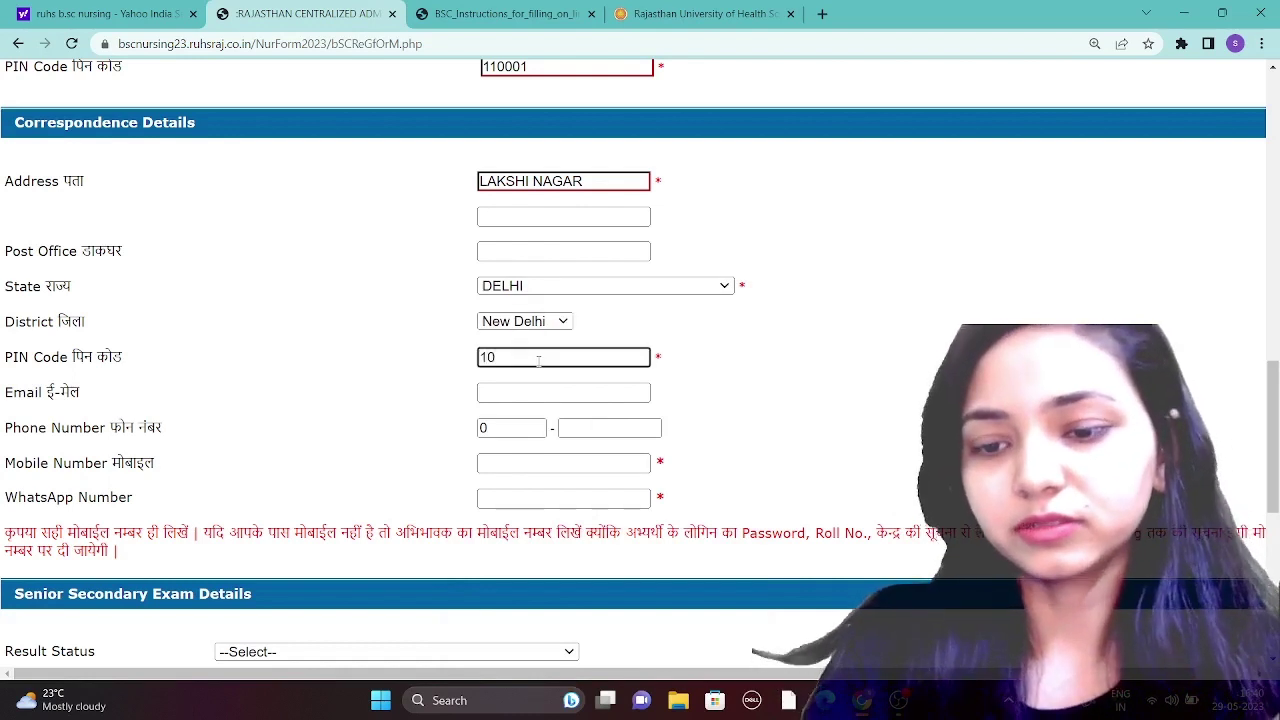
{"action": "key", "text": "BackSpace"}
{"action": "type", "text": "10001"}
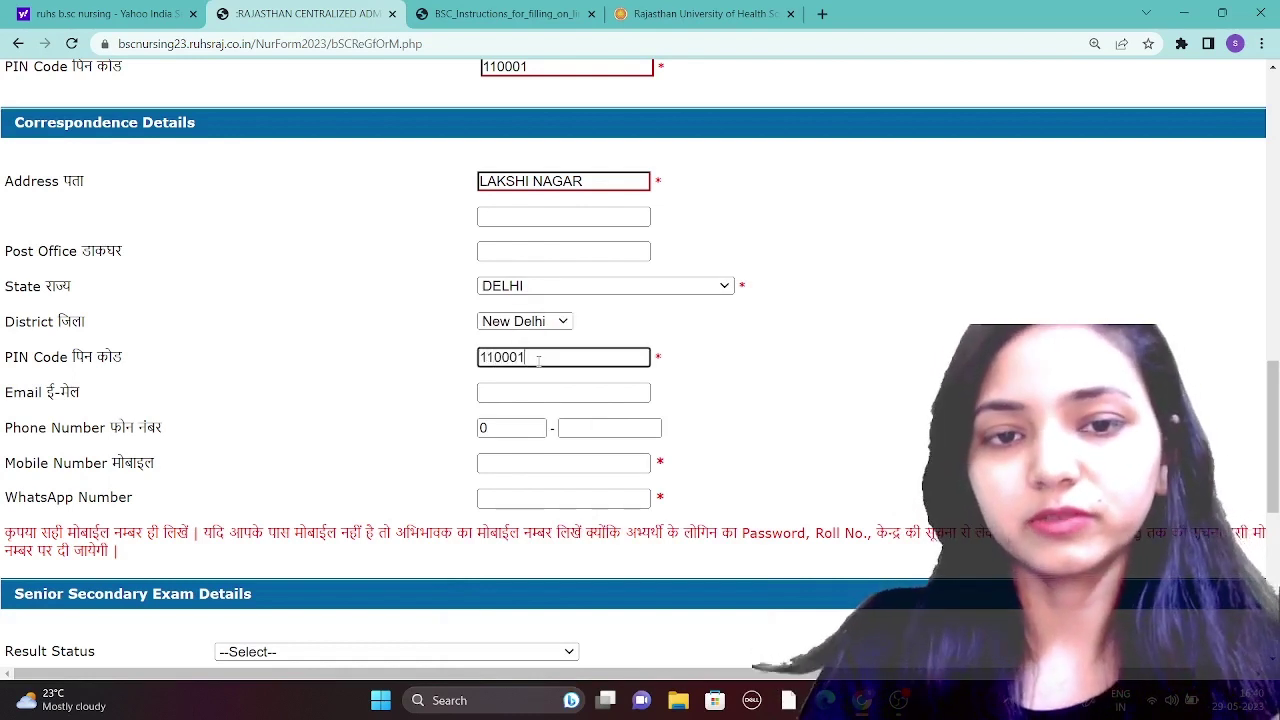
- Enter the candidate's e-mail address and step through the phone, mobile and WhatsApp fields
{"action": "left_click", "coordinate": [521, 391]}
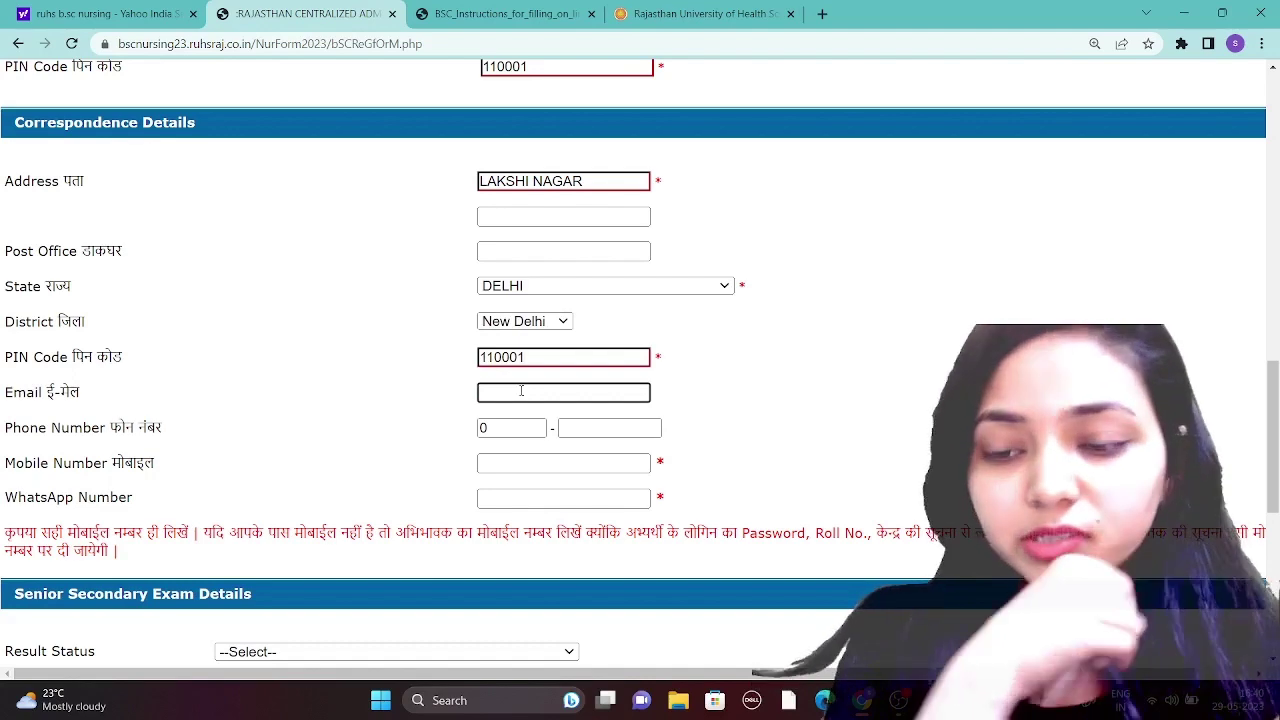
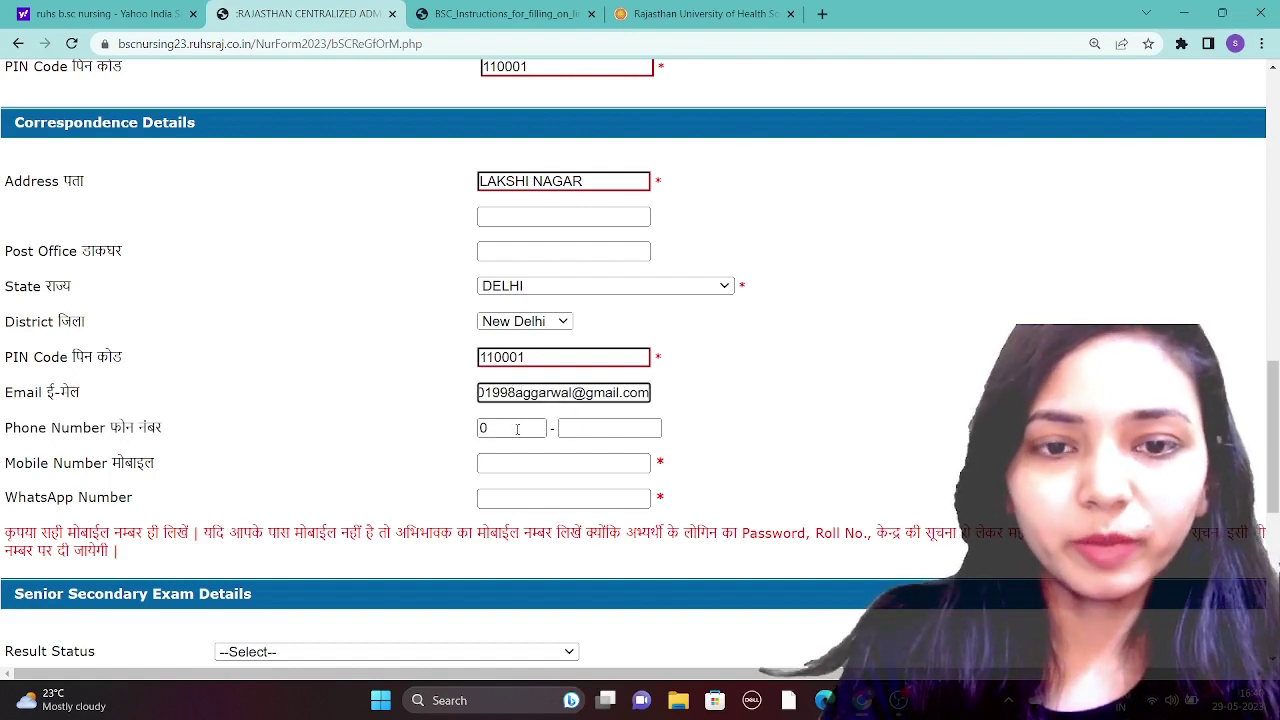
{"action": "left_click", "coordinate": [512, 429]}
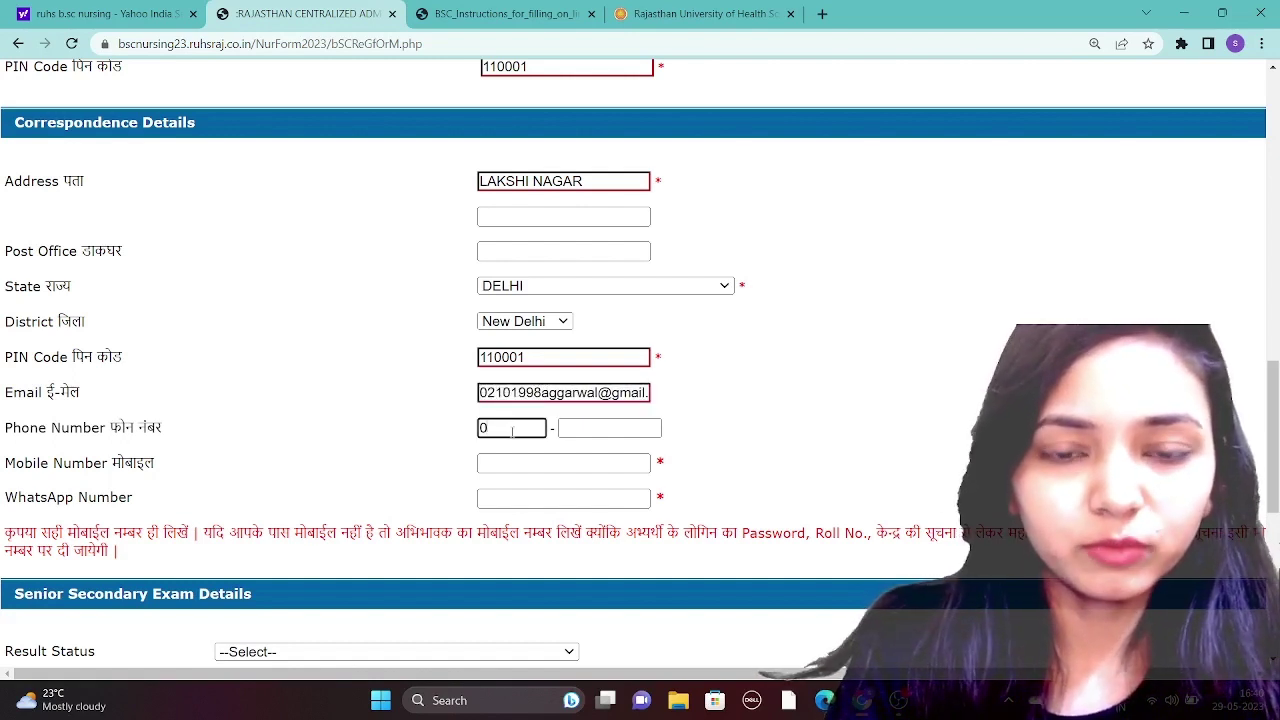
{"action": "left_click", "coordinate": [570, 429]}
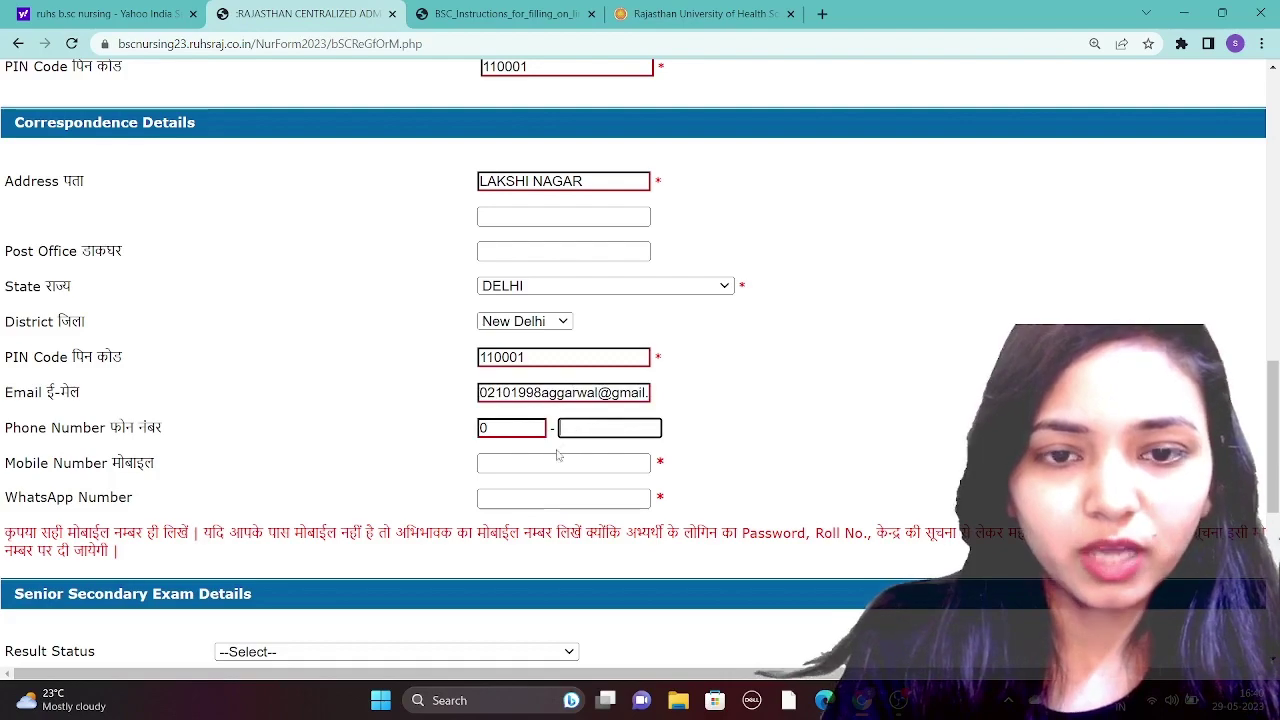
{"action": "left_click", "coordinate": [560, 463]}
{"action": "left_click", "coordinate": [512, 497]}
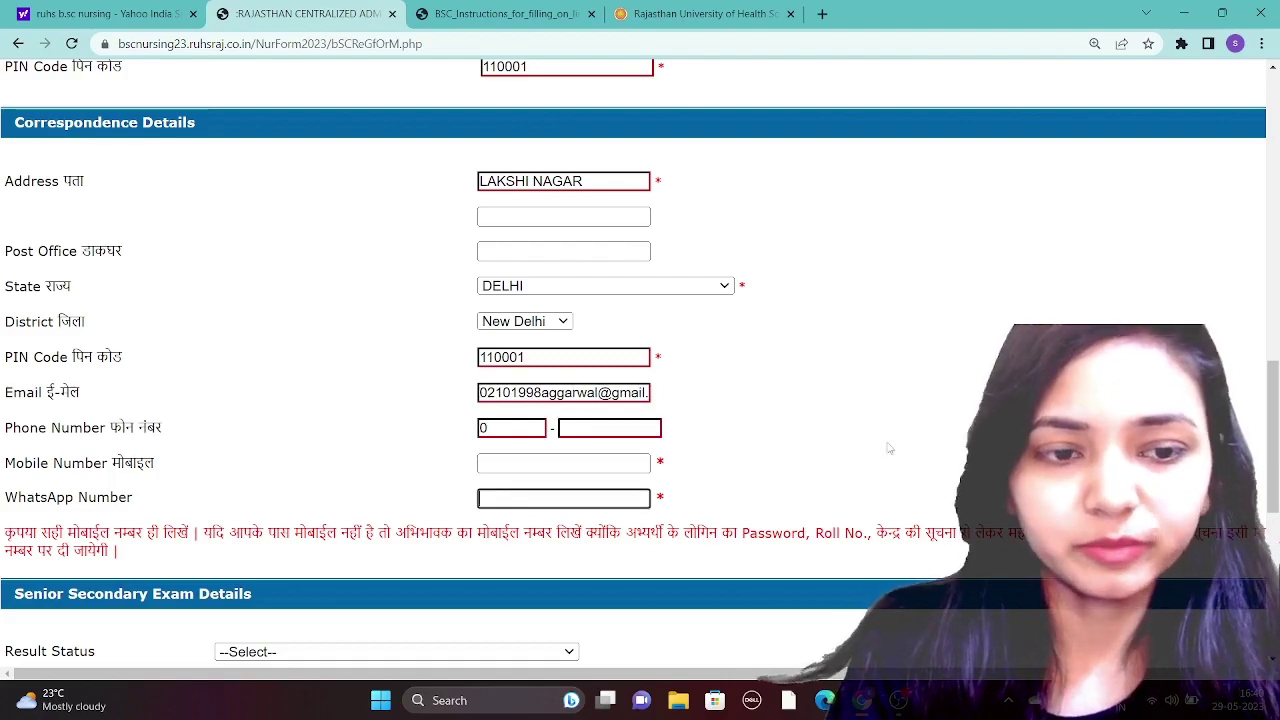
{"action": "scroll", "coordinate": [889, 449], "scroll_direction": "down", "scroll_amount": 5}
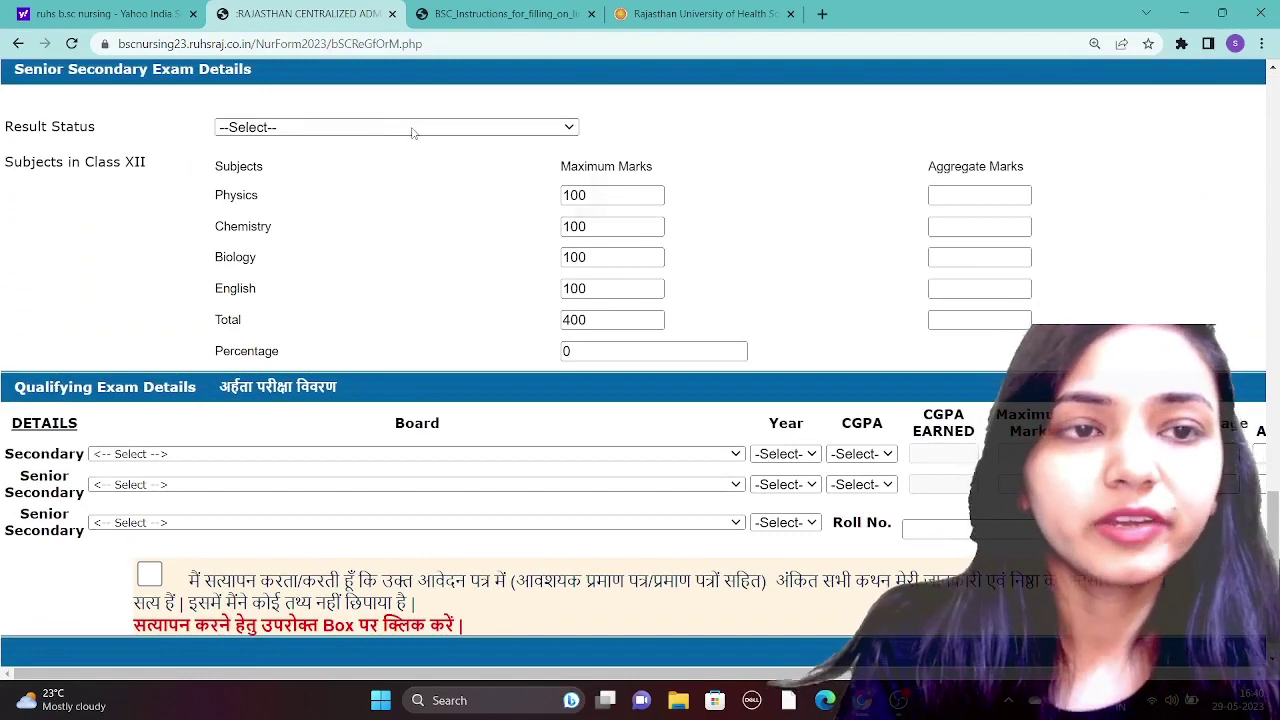
- Mark the Senior Secondary result status as PASSED and move to the percentage field
{"action": "left_click", "coordinate": [412, 128]}
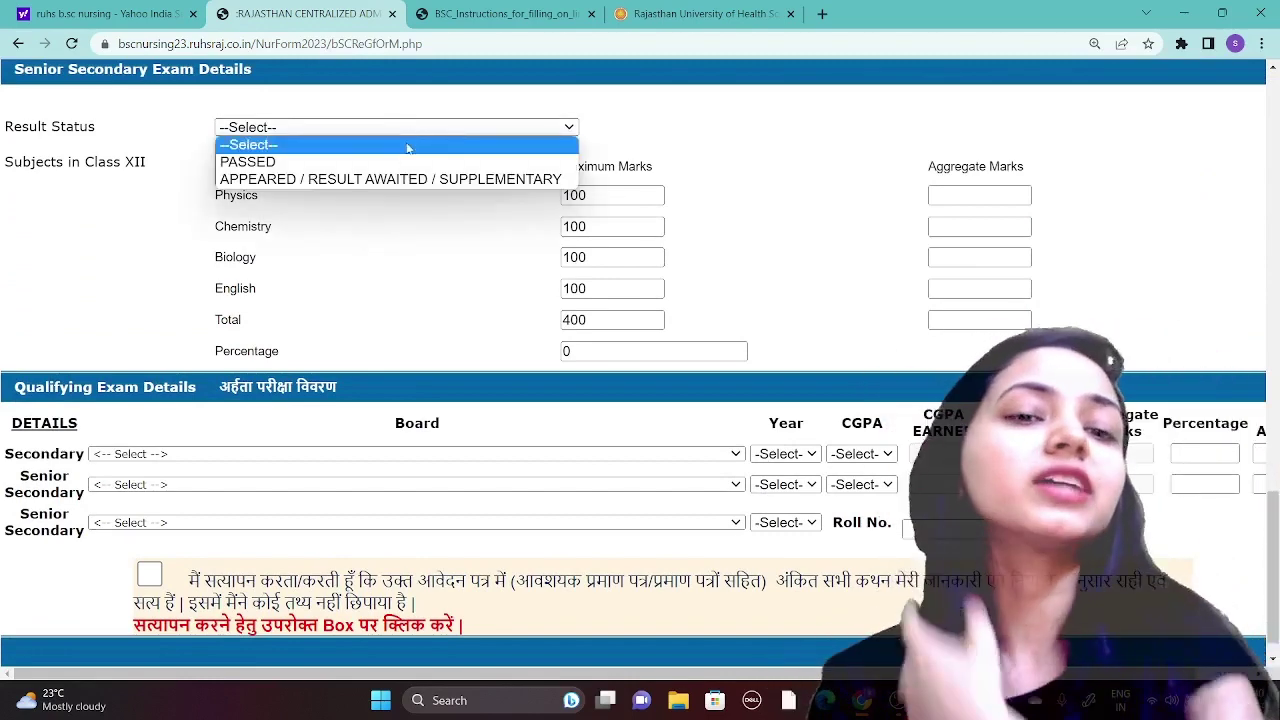
{"action": "left_click", "coordinate": [387, 163]}
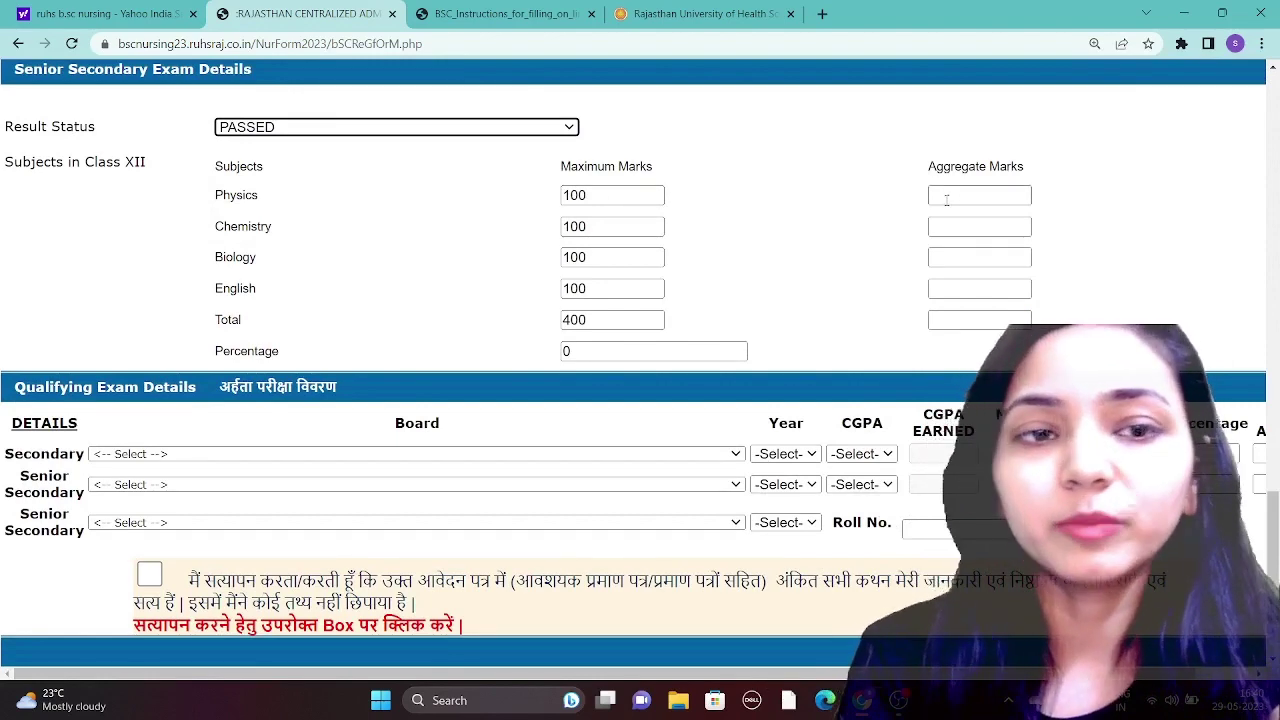
{"action": "left_click", "coordinate": [940, 329]}
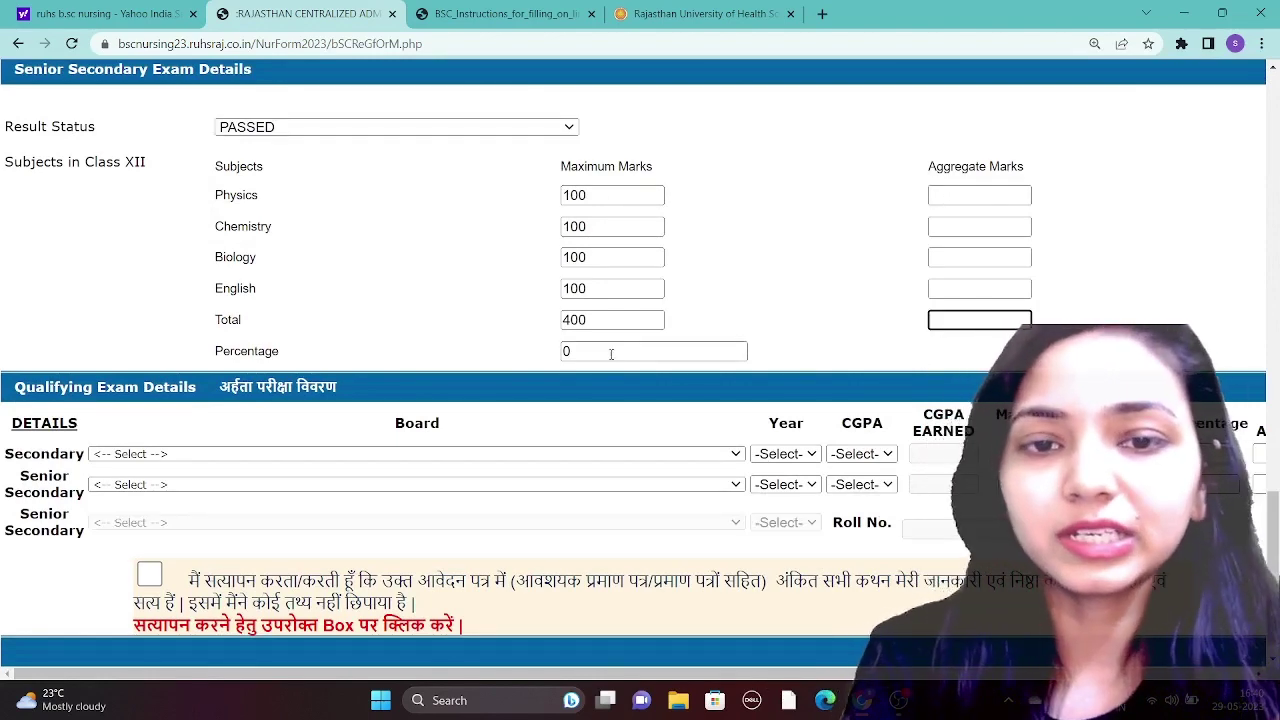
{"action": "left_click", "coordinate": [603, 352]}
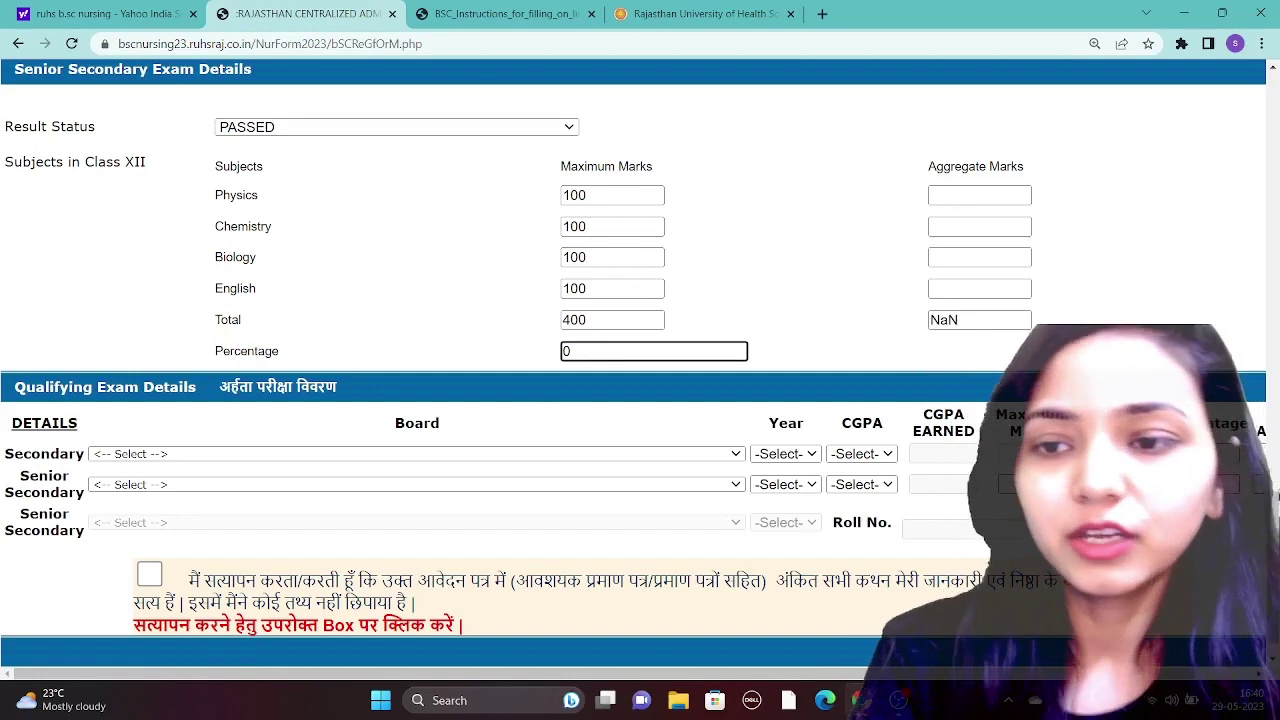
- Open the Secondary board list and close it without choosing a board
{"action": "scroll", "coordinate": [708, 438], "scroll_direction": "down", "scroll_amount": 1}
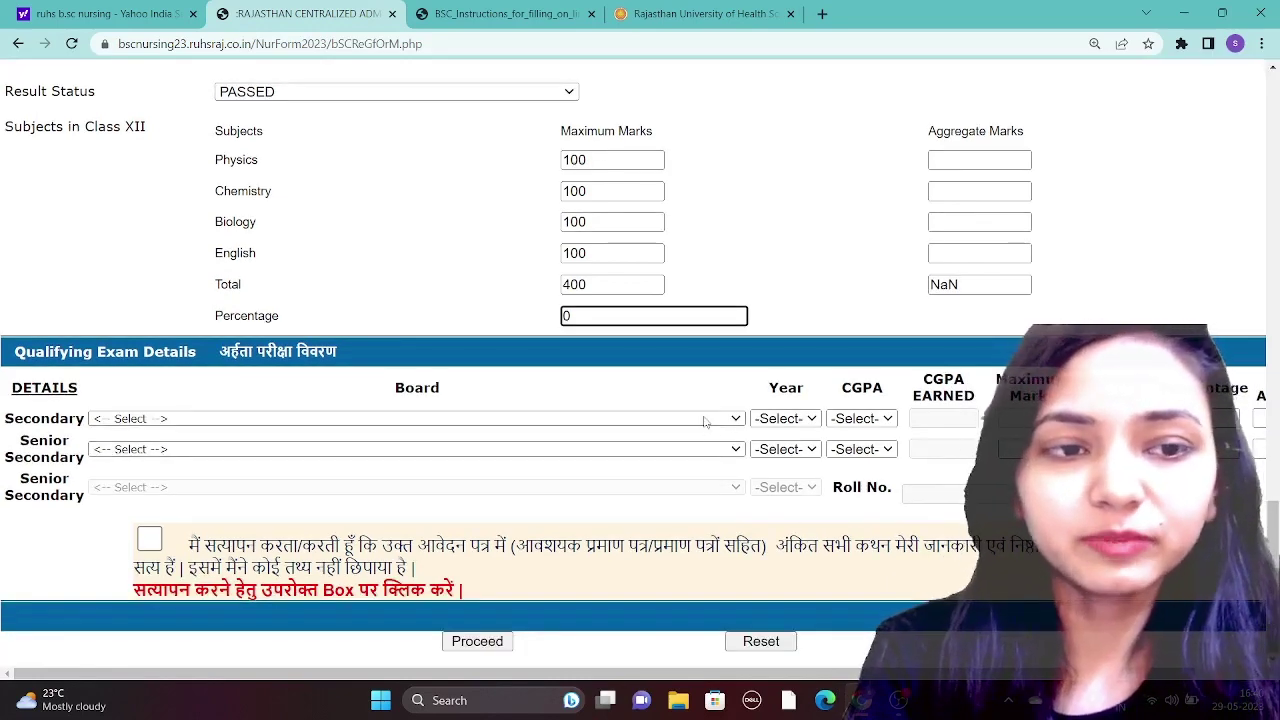
{"action": "left_click", "coordinate": [705, 420]}
{"action": "left_click", "coordinate": [563, 522]}
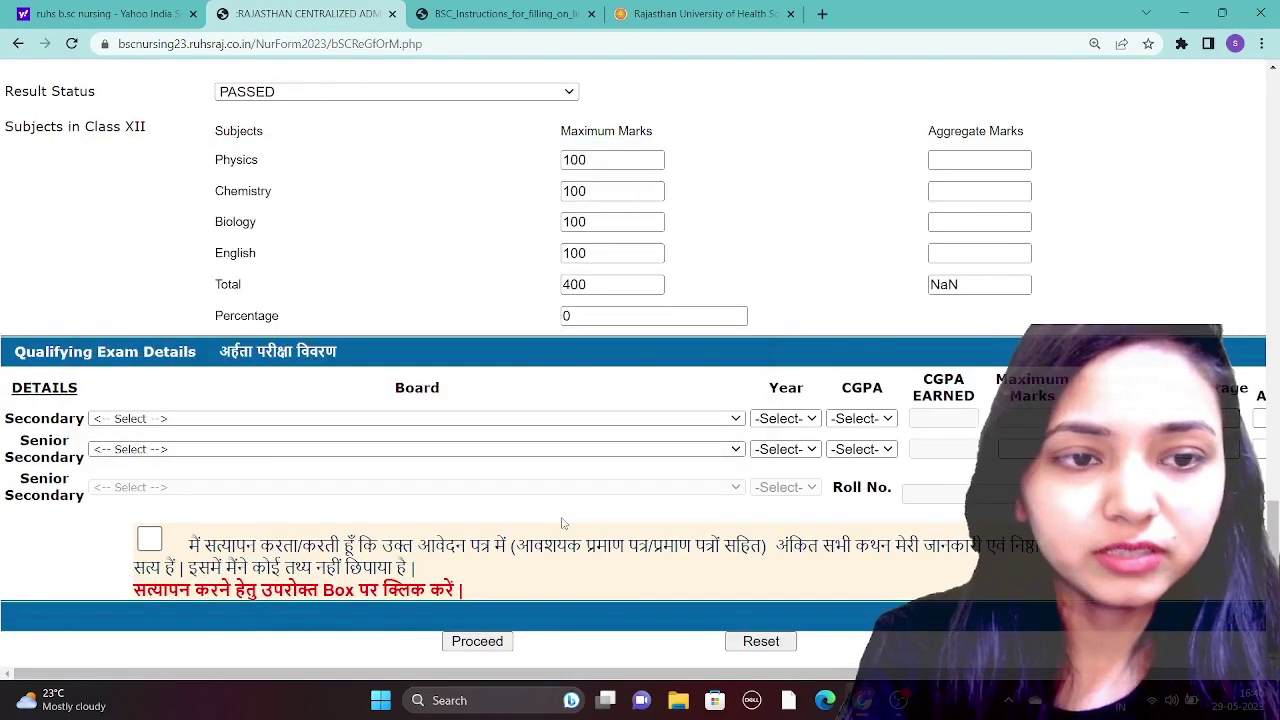
- Choose DELHI STATE OPEN SCHOOL (DELHI) as the Secondary board
{"action": "left_click", "coordinate": [503, 420]}
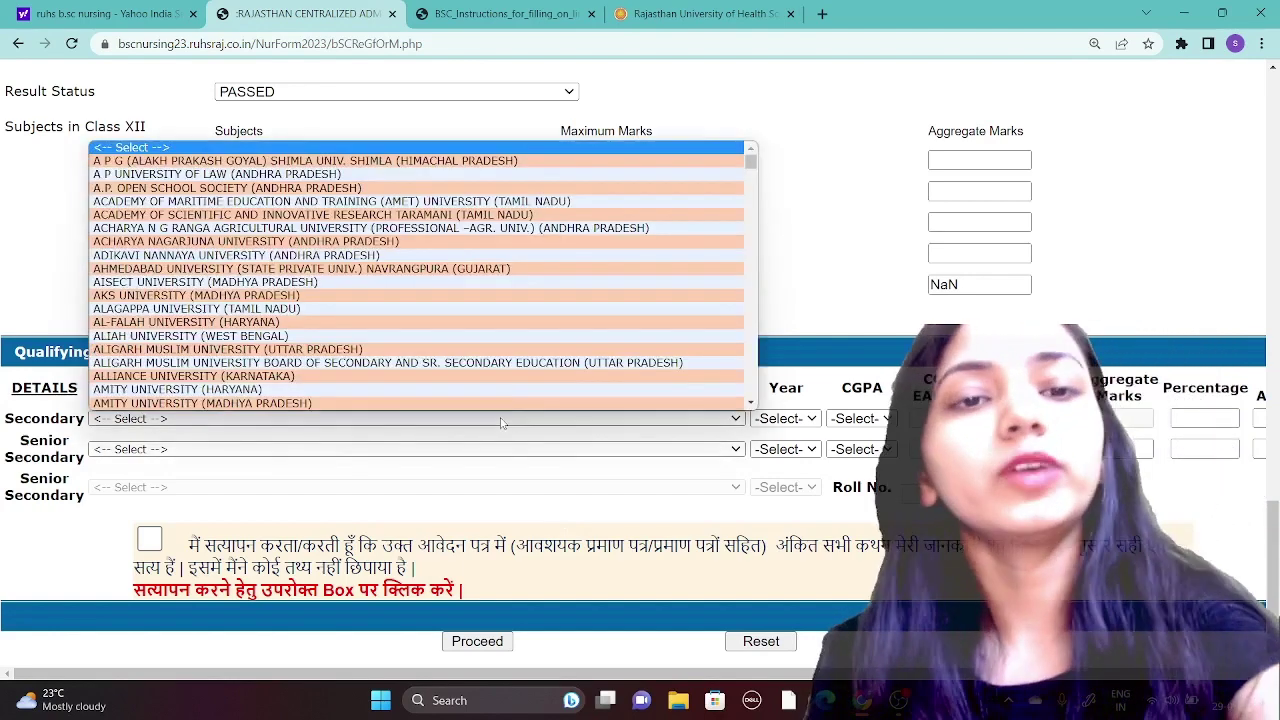
{"action": "type", "text": "de"}
{"action": "key", "text": "Down"}
{"action": "key", "text": "Down"}
{"action": "key", "text": "Down"}
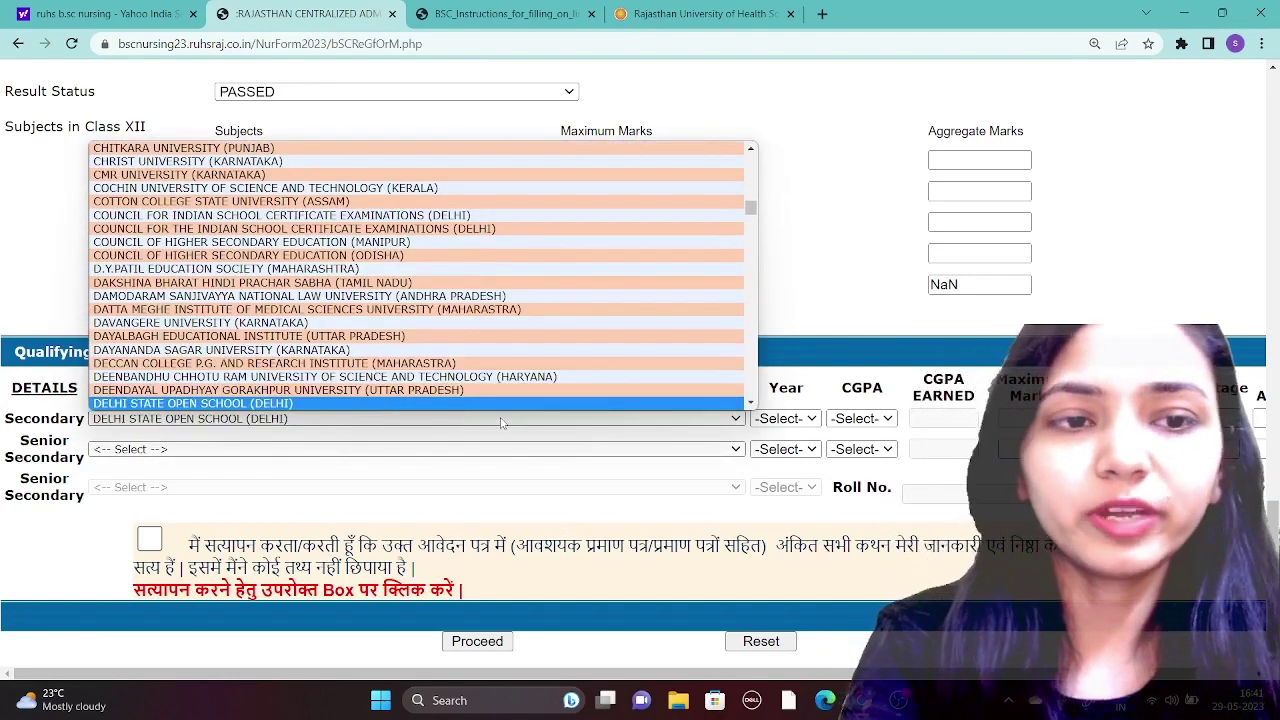
{"action": "key", "text": "Down"}
{"action": "key", "text": "Down"}
{"action": "key", "text": "Down"}
{"action": "key", "text": "Down"}
{"action": "key", "text": "Down"}
{"action": "key", "text": "Down"}
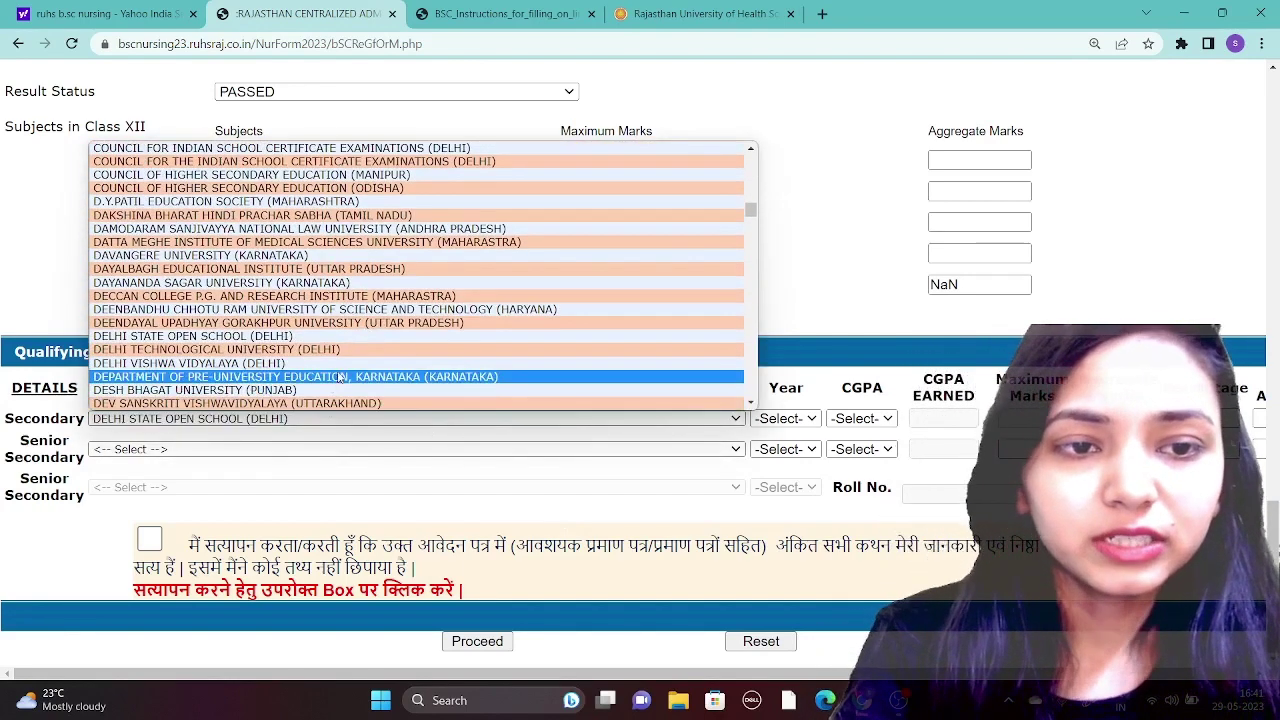
{"action": "left_click", "coordinate": [317, 429]}
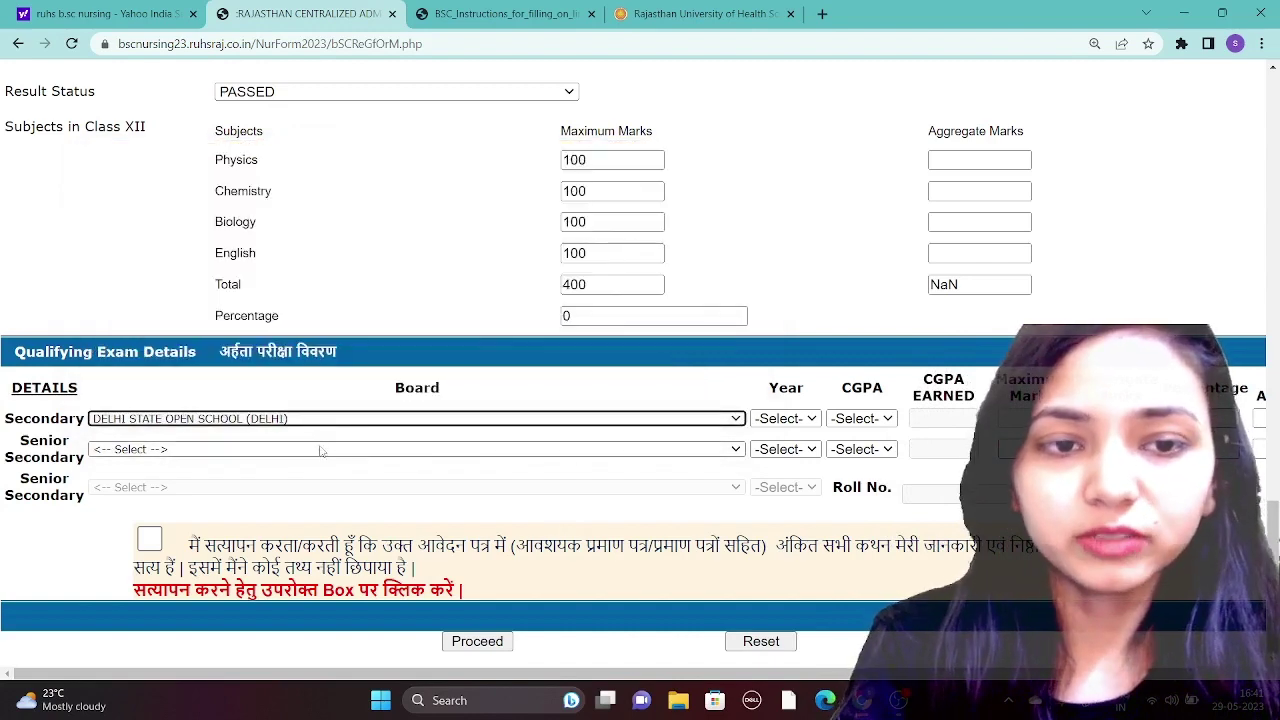
{"action": "left_click", "coordinate": [317, 422]}
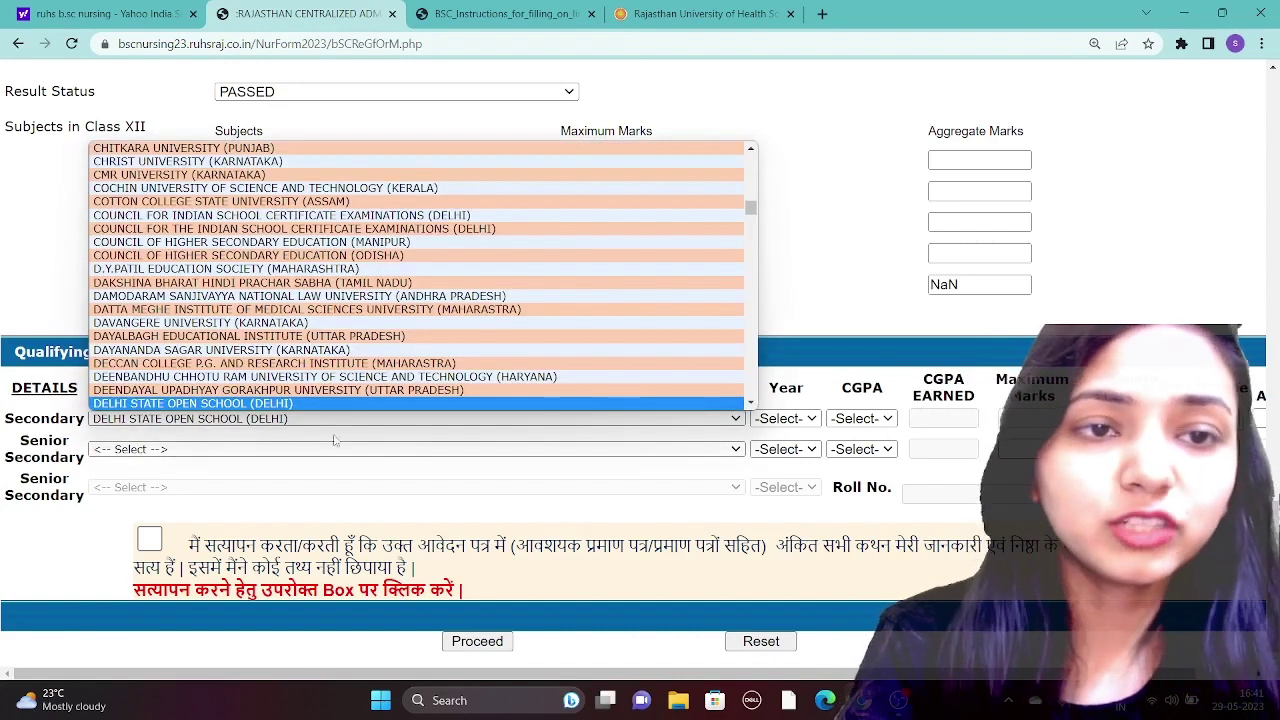
{"action": "left_click", "coordinate": [331, 452]}
{"action": "left_click", "coordinate": [332, 452]}
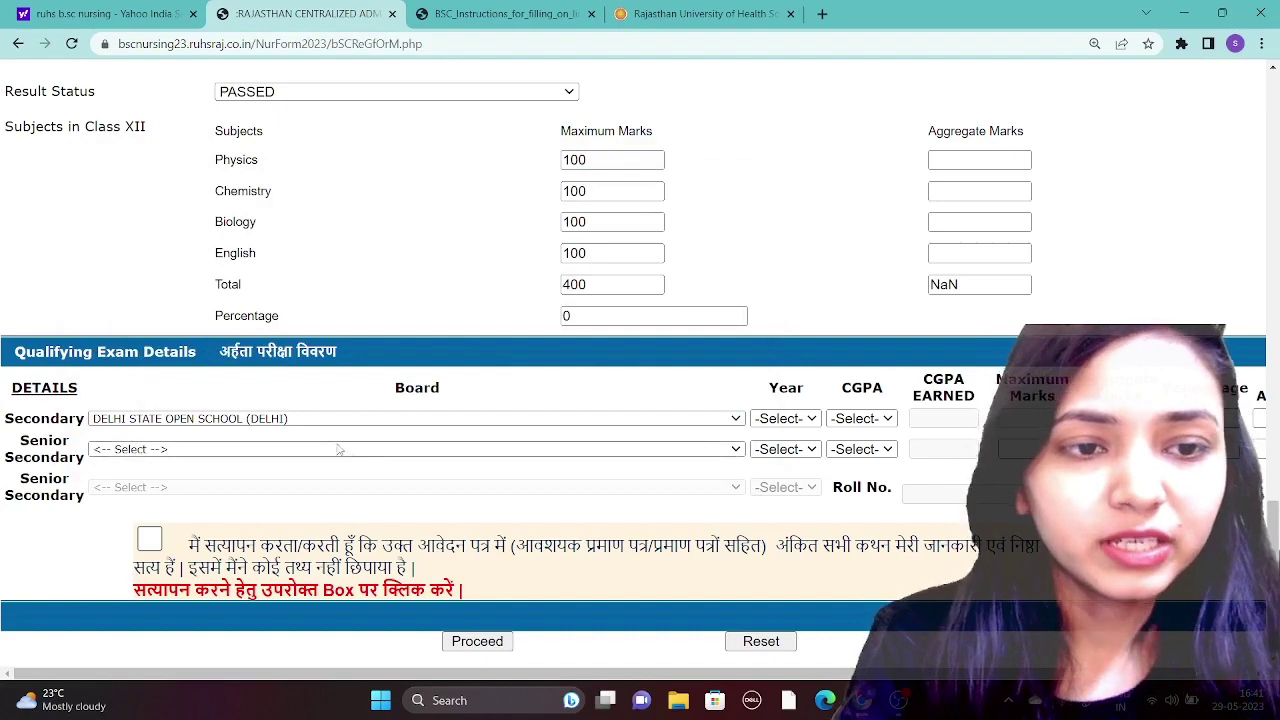
- Set the Secondary year to 2023 and CGPA to YES, then move past CGPA earned
{"action": "left_click", "coordinate": [811, 419]}
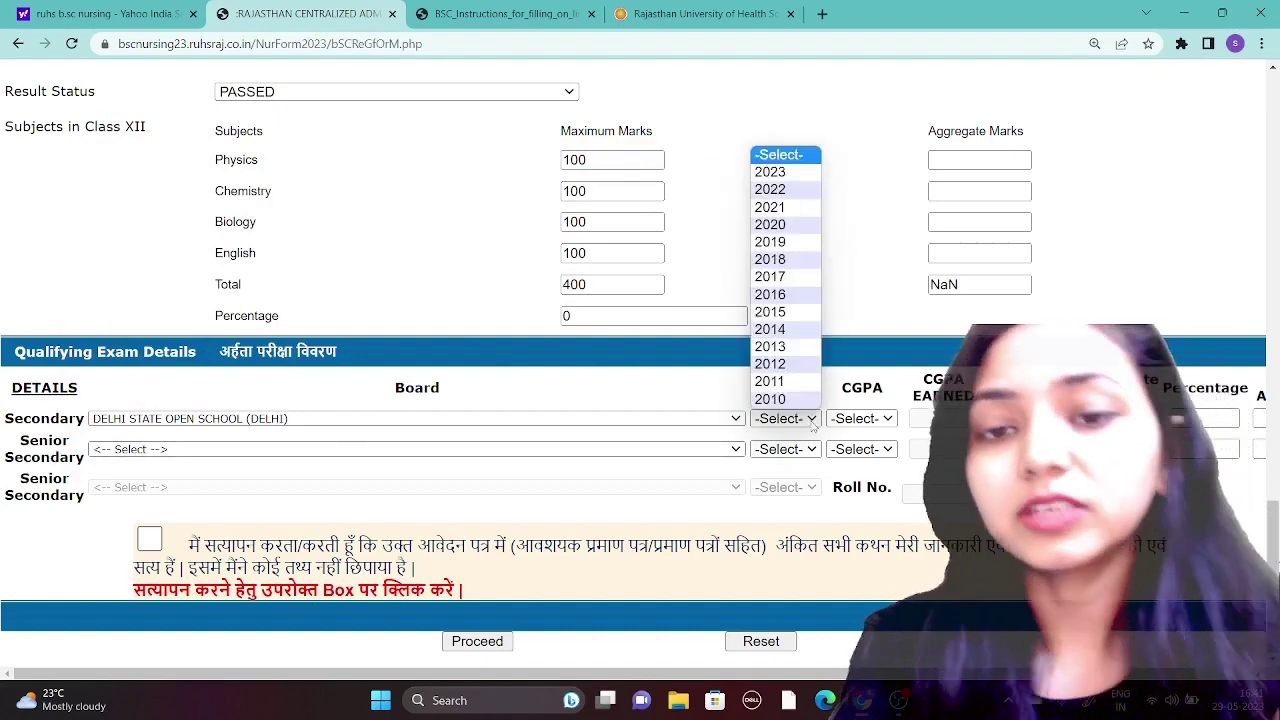
{"action": "left_click", "coordinate": [772, 174]}
{"action": "left_click", "coordinate": [860, 418]}
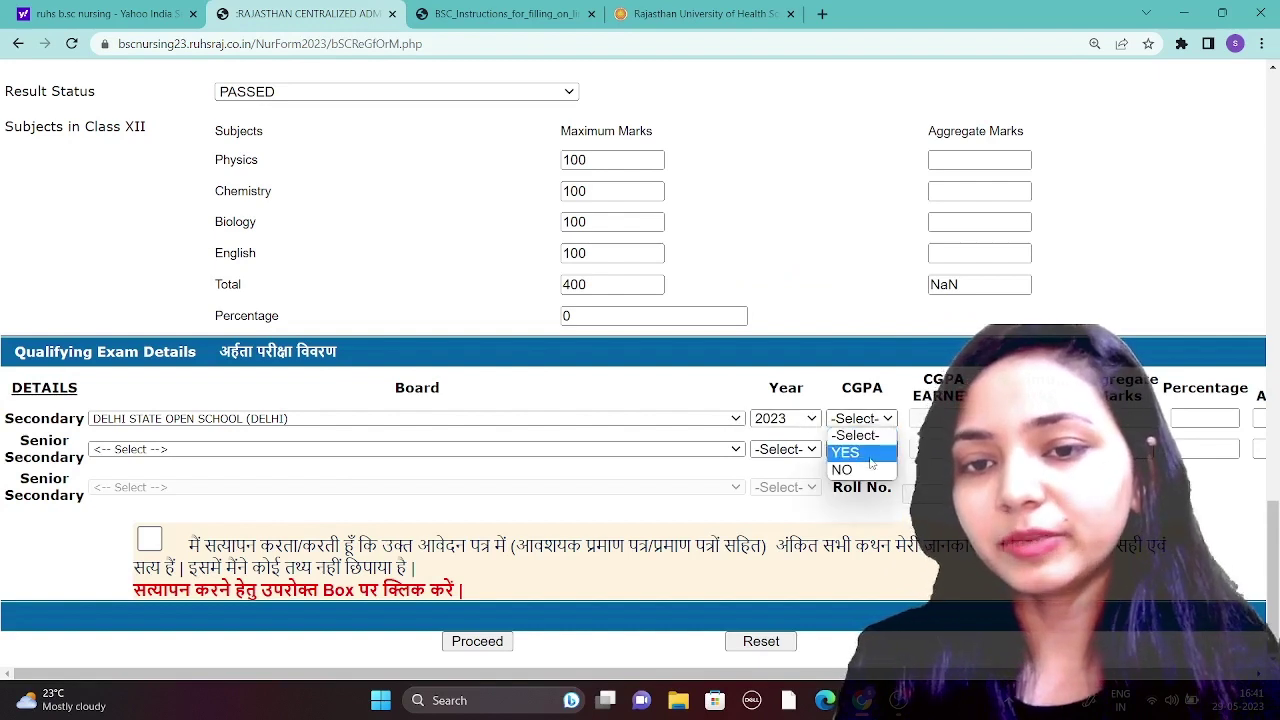
{"action": "left_click", "coordinate": [861, 470]}
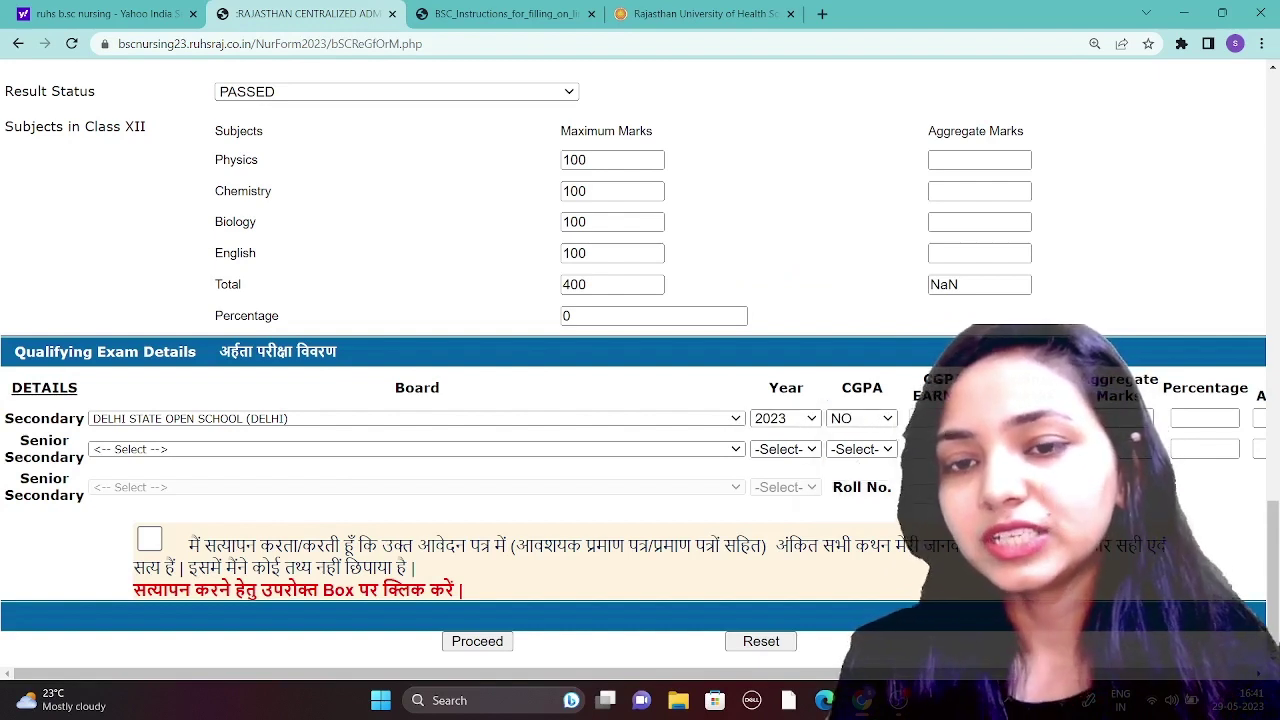
{"action": "left_click", "coordinate": [876, 420]}
{"action": "left_click", "coordinate": [890, 451]}
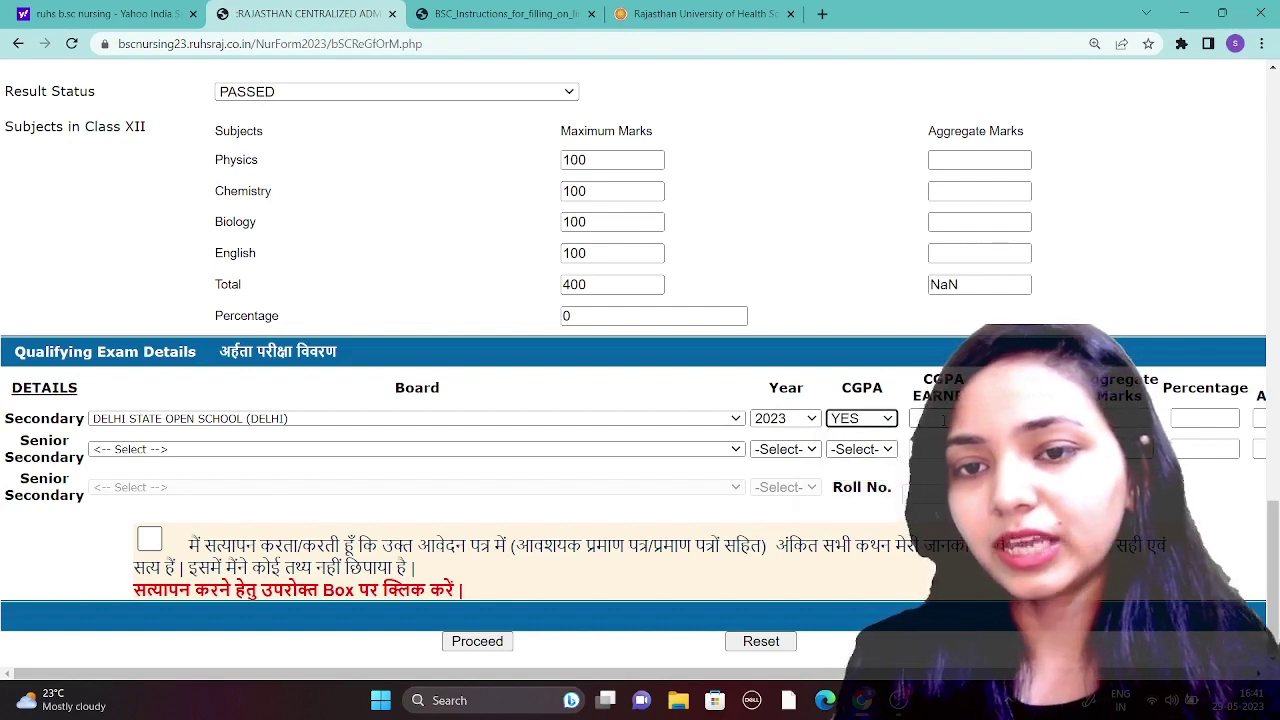
{"action": "left_click", "coordinate": [938, 419]}
{"action": "key", "text": "Tab"}
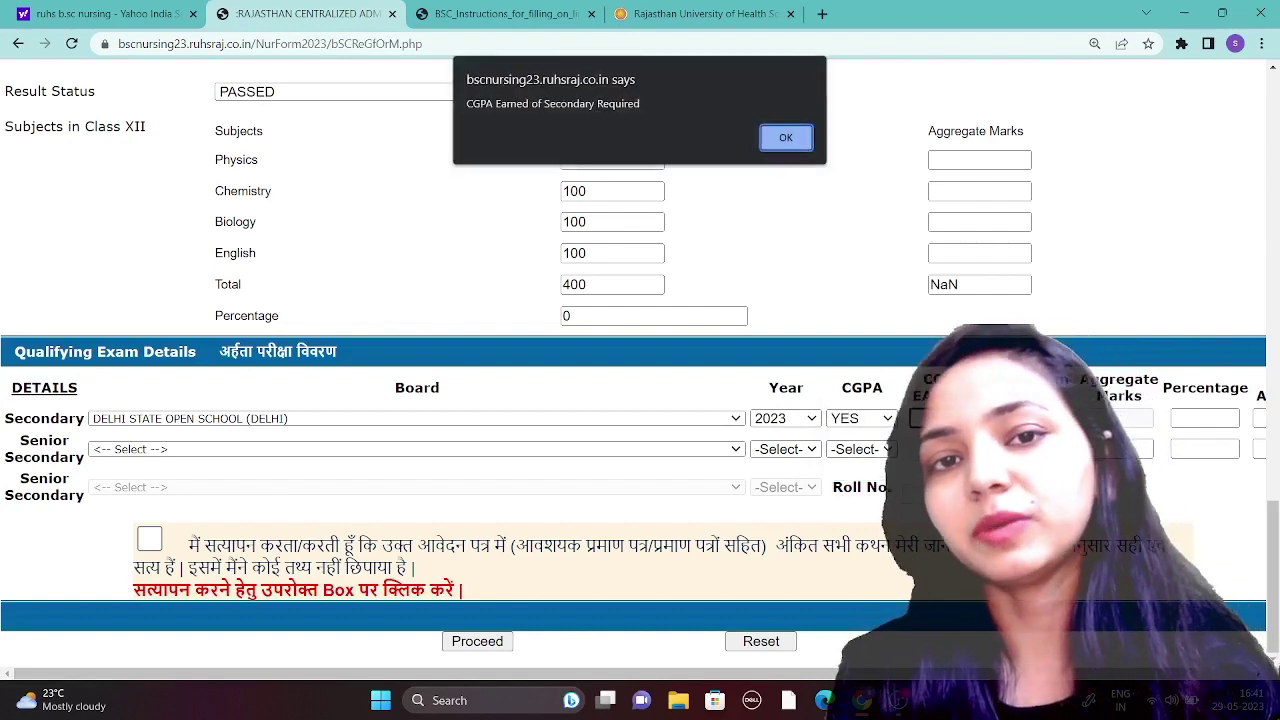
- Dismiss the CGPA alert, tick the declaration, and try to proceed until the district warning appears
{"action": "left_click", "coordinate": [793, 140]}
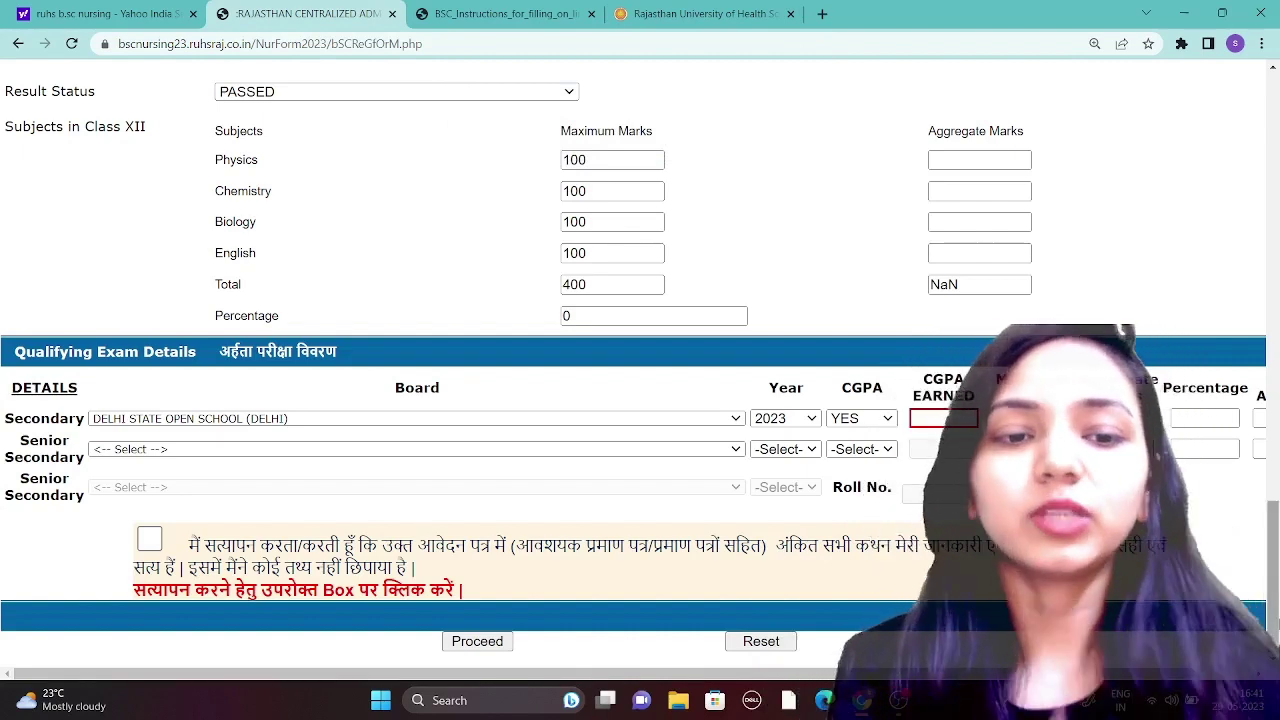
{"action": "left_click", "coordinate": [150, 540]}
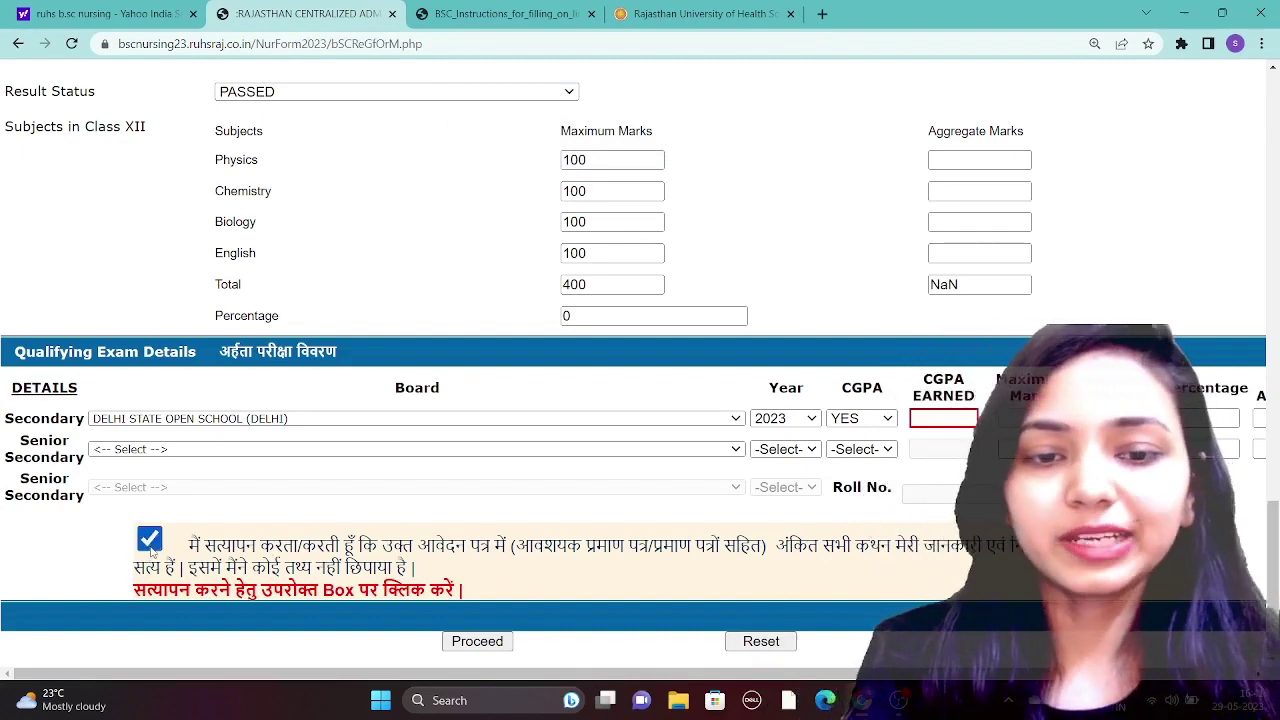
{"action": "left_click", "coordinate": [477, 641]}
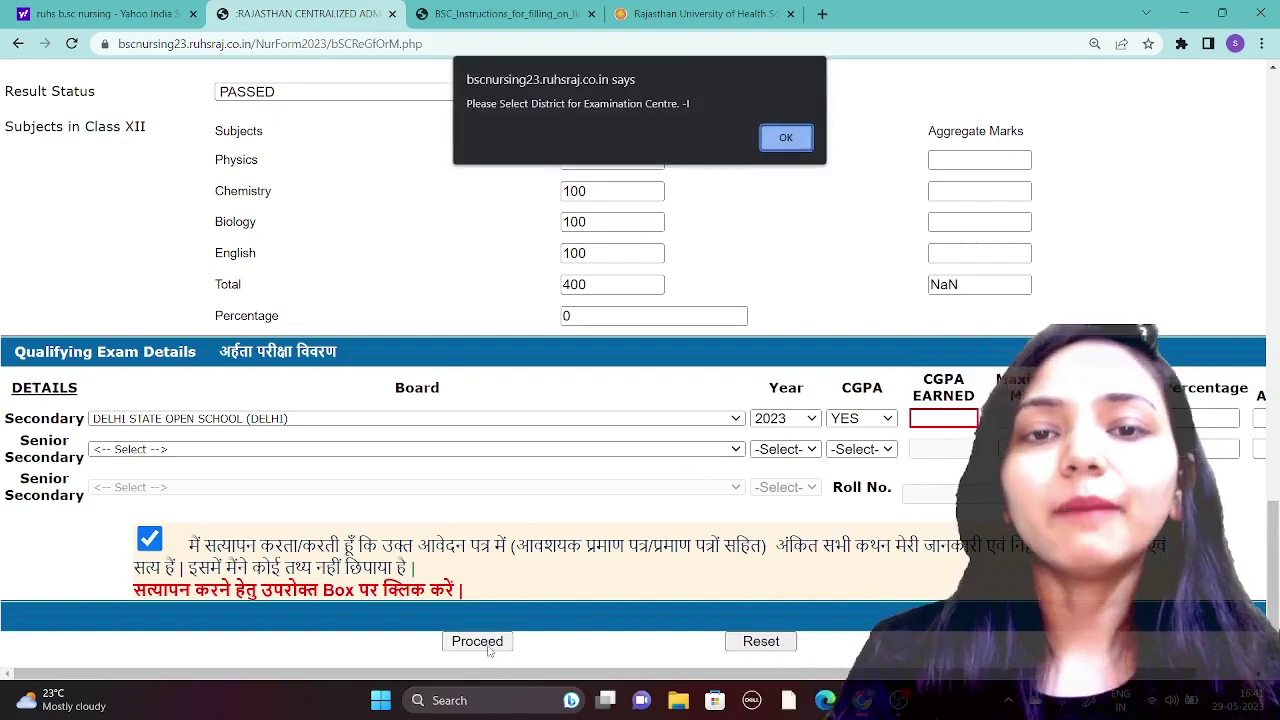
{"action": "left_click", "coordinate": [787, 145]}
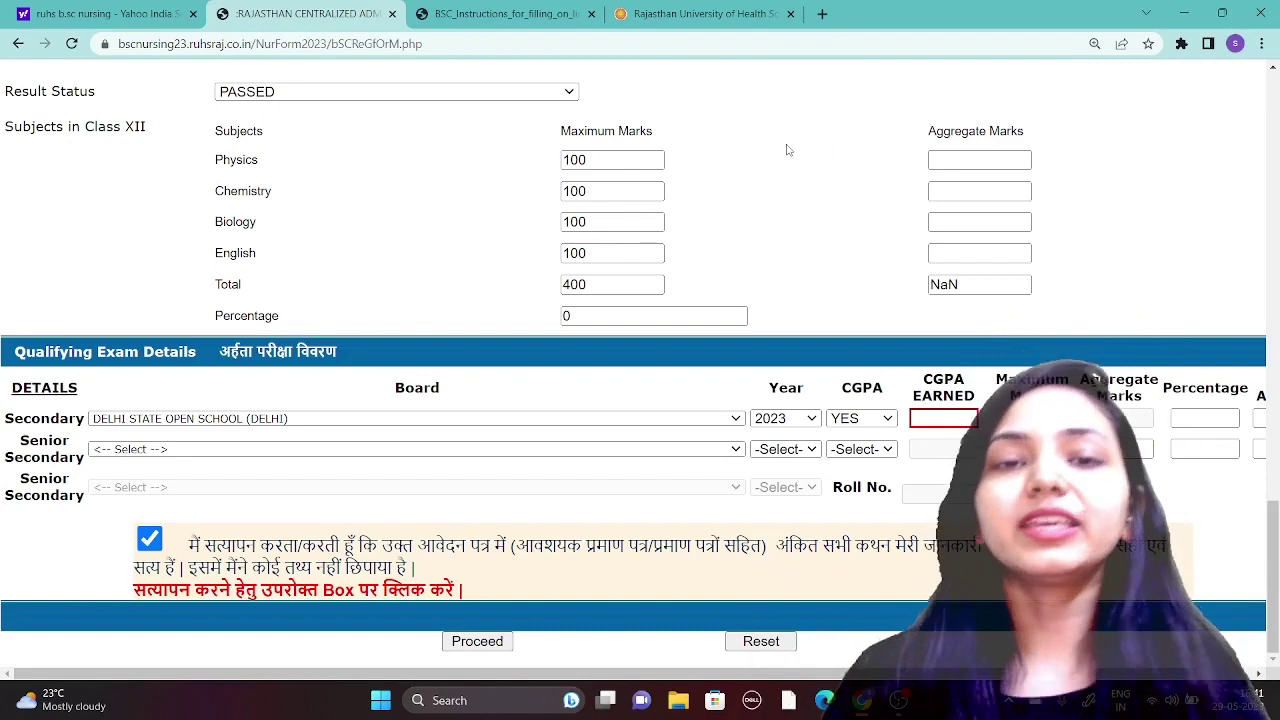
- Return to the browser window showing the application form
{"action": "left_click", "coordinate": [898, 700]}
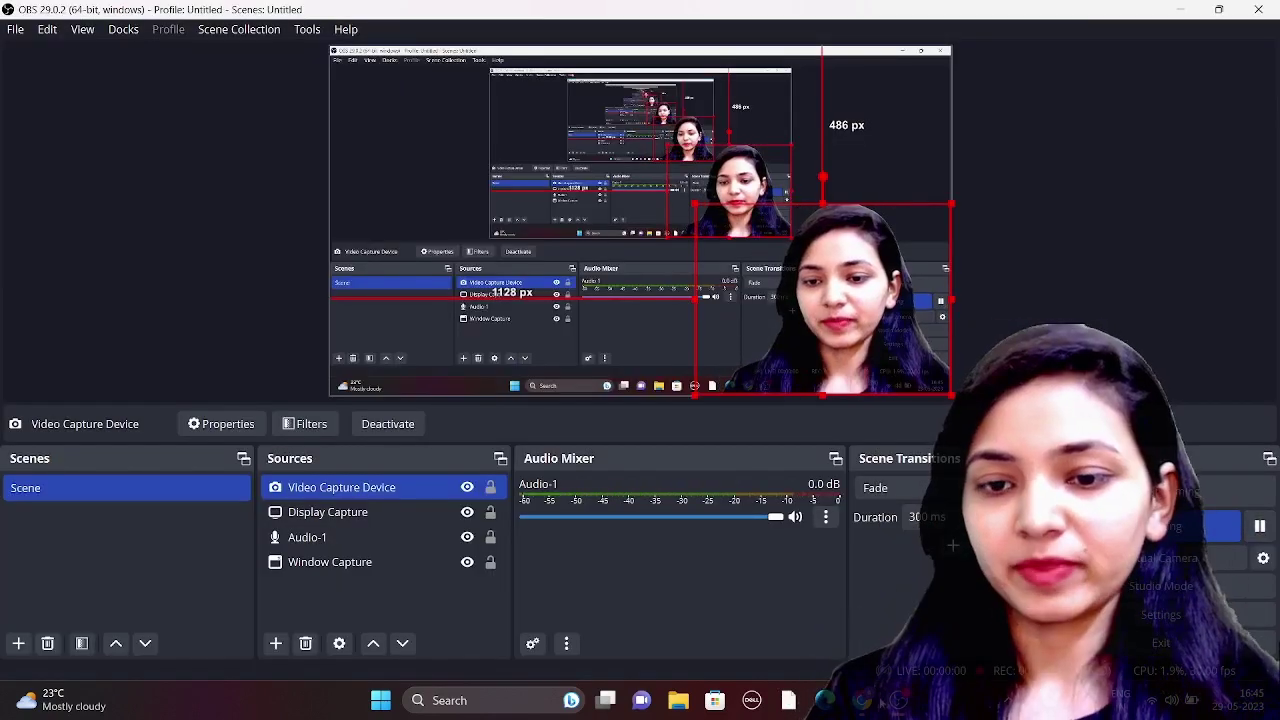
{"action": "mouse_move", "coordinate": [862, 700]}
{"action": "left_click", "coordinate": [860, 610]}
{"action": "left_click", "coordinate": [300, 13]}
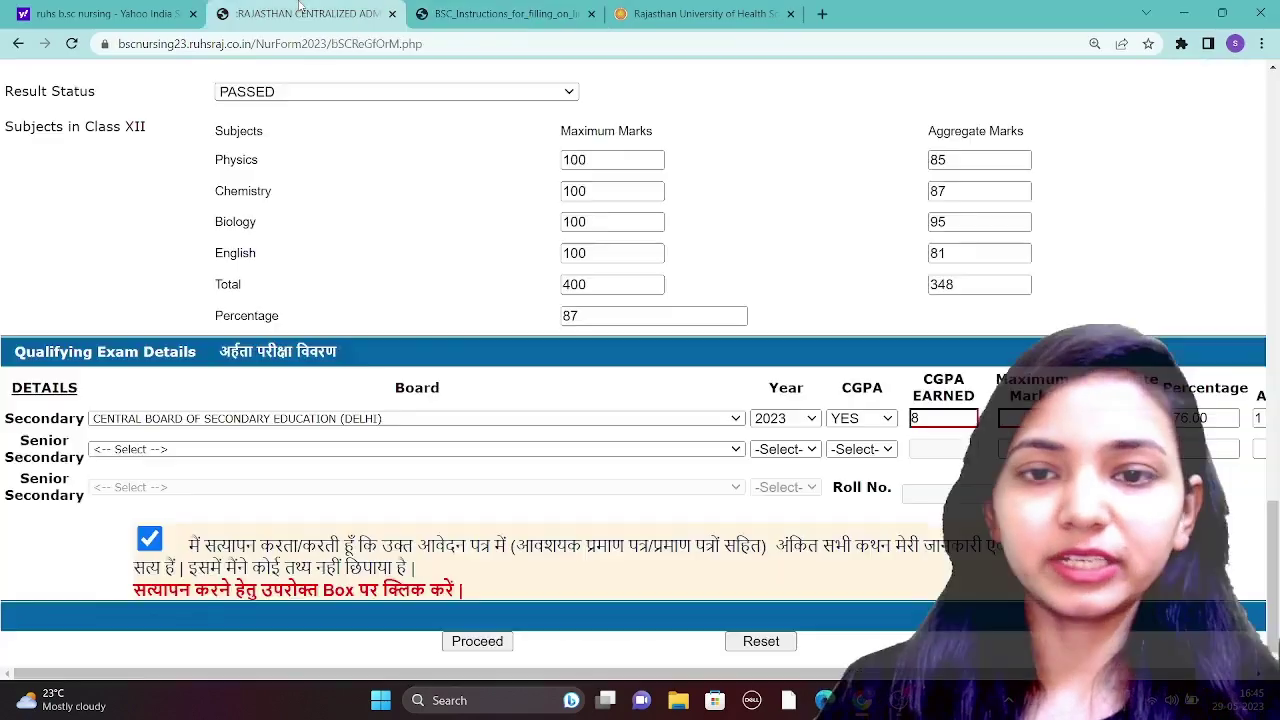
{"action": "left_click", "coordinate": [440, 10]}
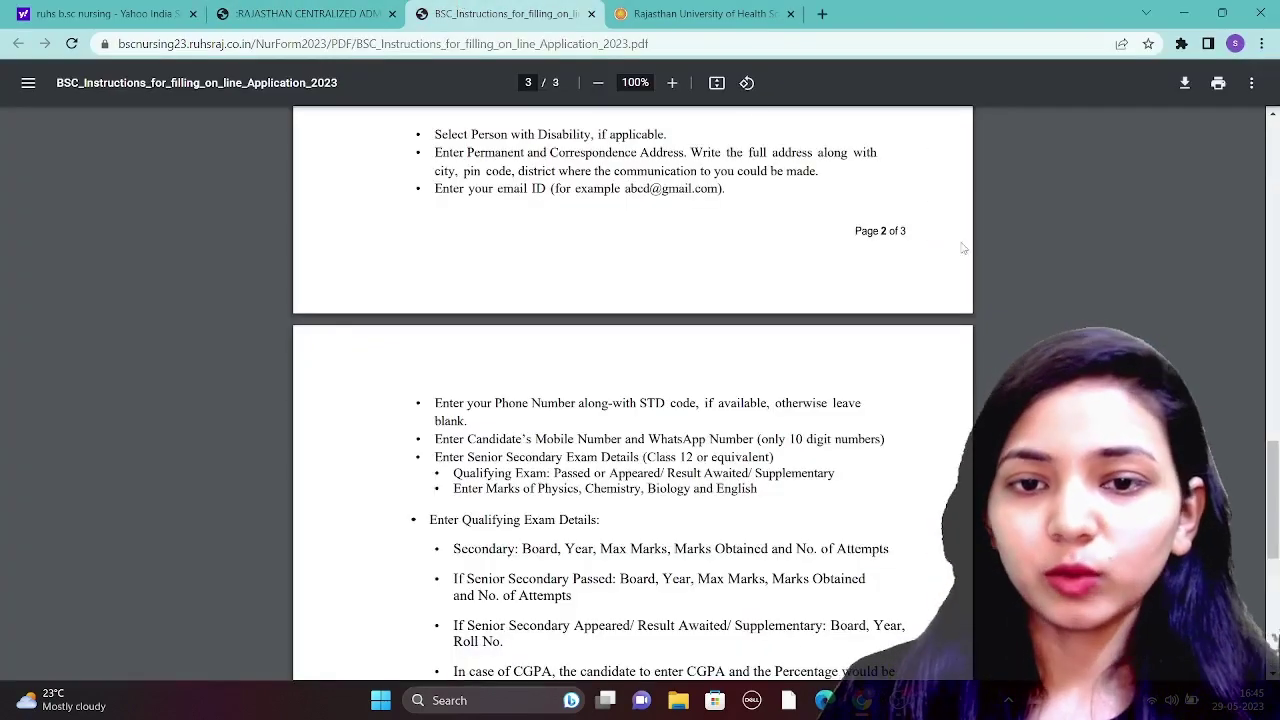
{"action": "left_click_drag", "start_coordinate": [1273, 530], "coordinate": [1277, 484]}
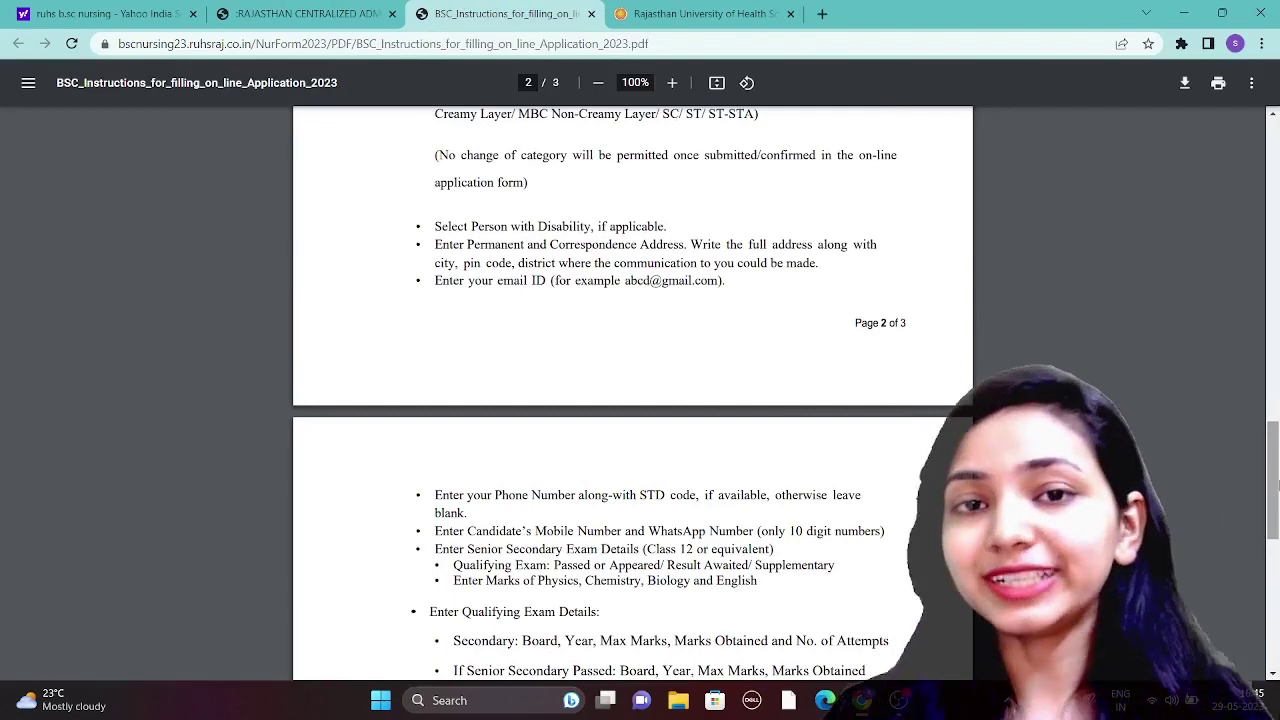
{"action": "left_click_drag", "start_coordinate": [1275, 482], "coordinate": [1277, 355]}
{"action": "scroll", "coordinate": [1276, 356], "scroll_direction": "down", "scroll_amount": 1}
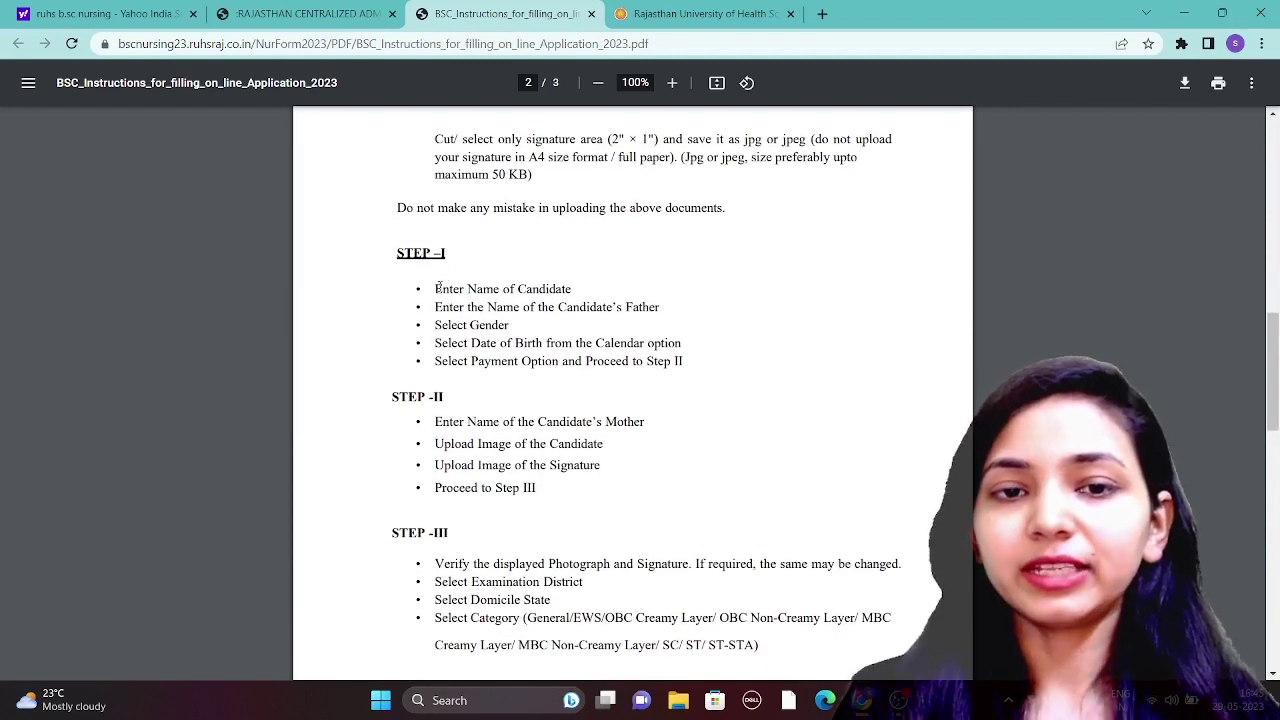
{"action": "left_click_drag", "start_coordinate": [435, 284], "coordinate": [690, 385]}
{"action": "left_click", "coordinate": [674, 83]}
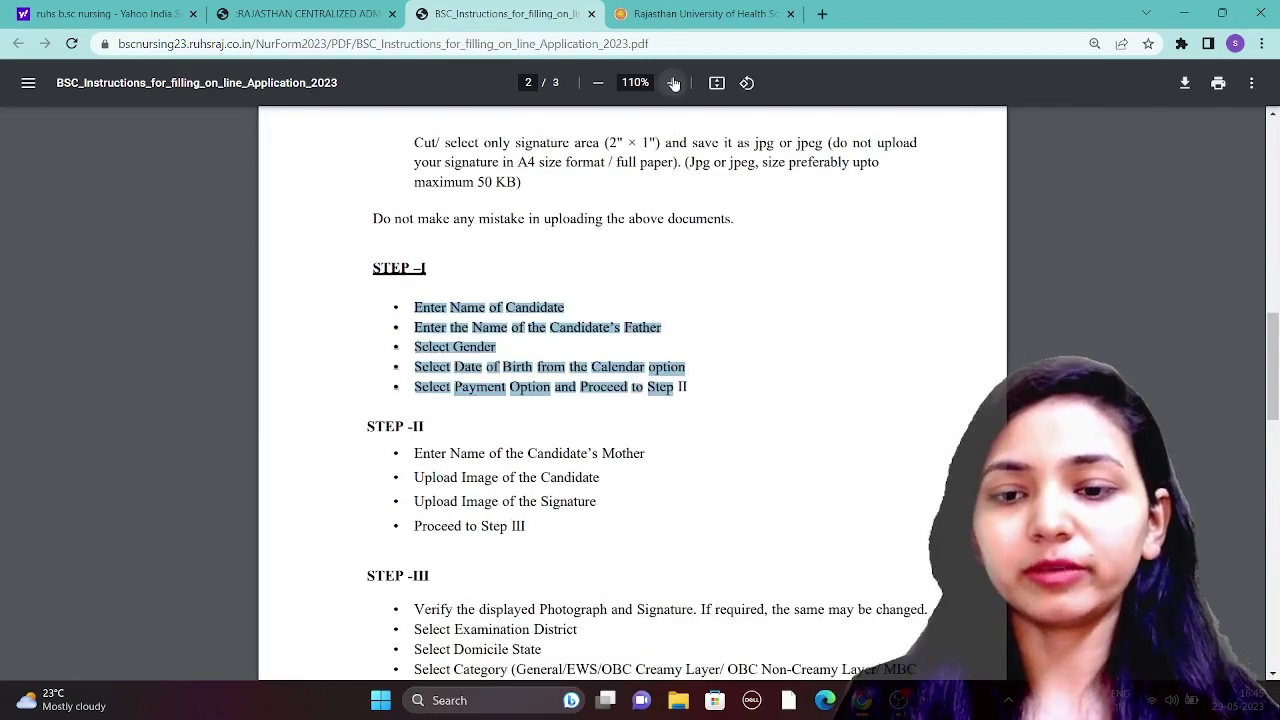
{"action": "left_click", "coordinate": [674, 83]}
{"action": "left_click", "coordinate": [674, 83]}
{"action": "left_click", "coordinate": [849, 508]}
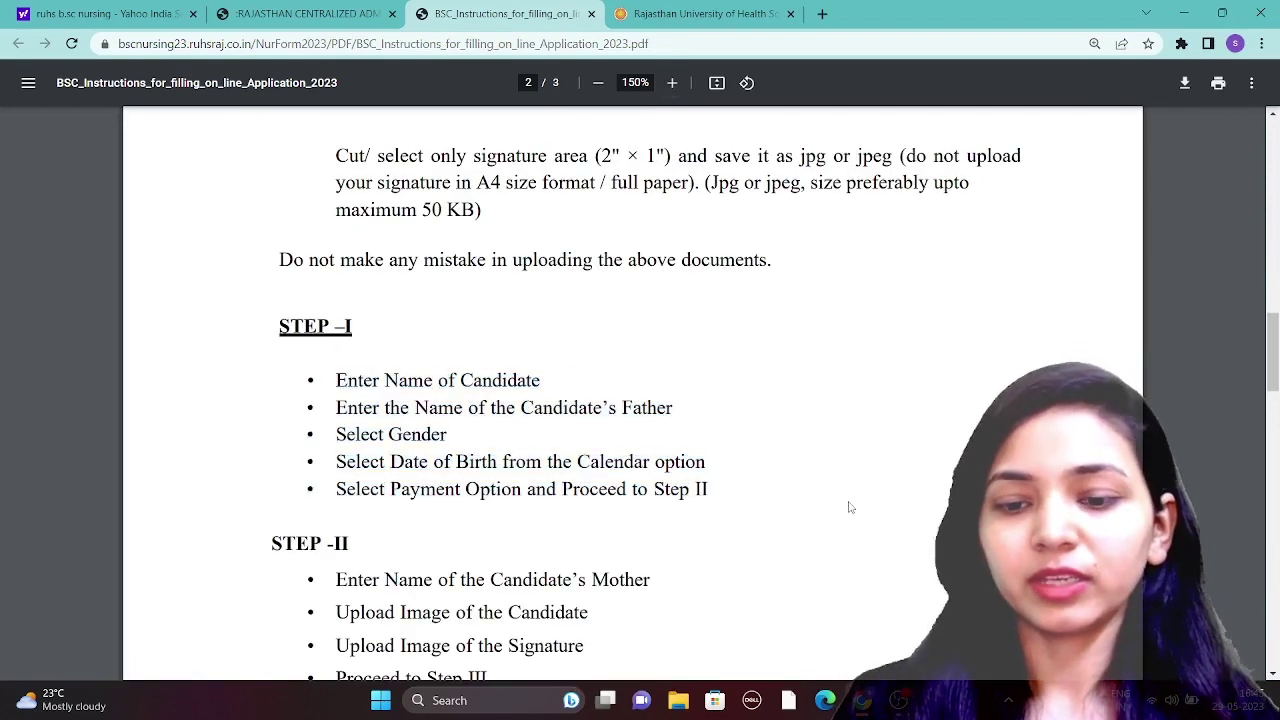
{"action": "scroll", "coordinate": [849, 508], "scroll_direction": "down", "scroll_amount": 1}
{"action": "scroll", "coordinate": [849, 508], "scroll_direction": "down", "scroll_amount": 4}
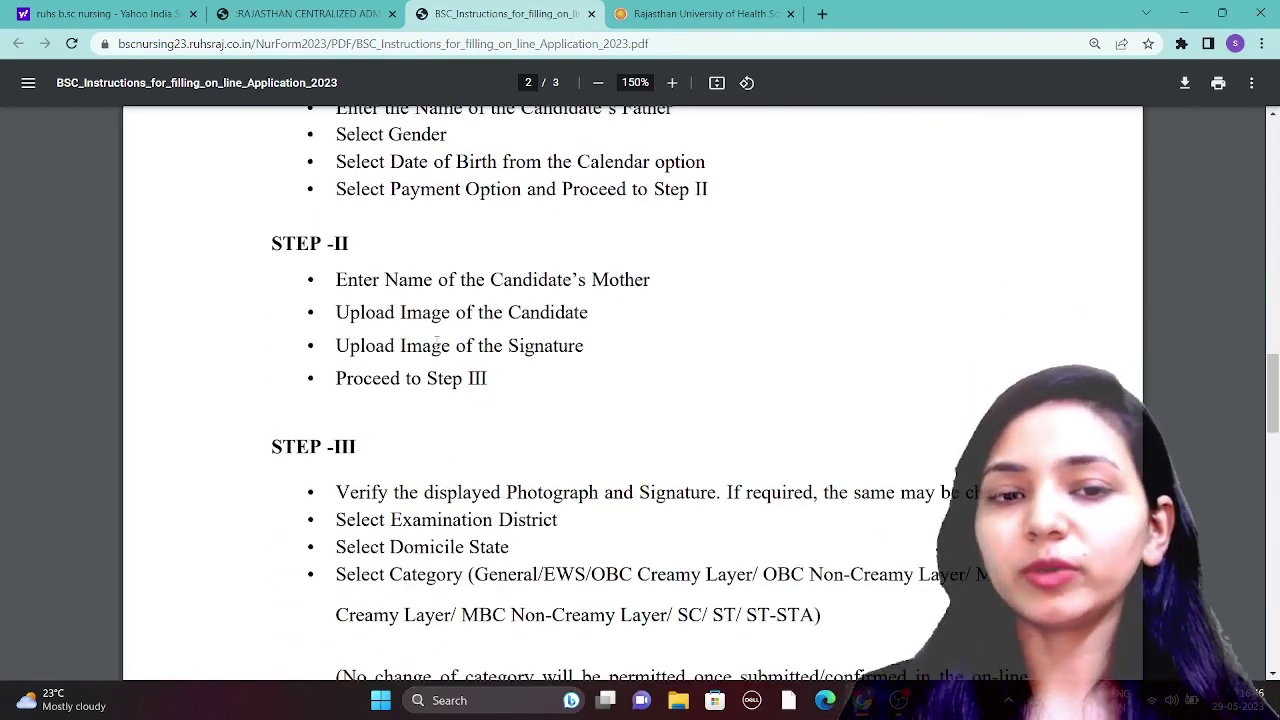
{"action": "mouse_move", "coordinate": [583, 345]}
{"action": "left_mouse_down"}
{"action": "mouse_move", "coordinate": [432, 350]}
{"action": "mouse_move", "coordinate": [488, 378]}
{"action": "mouse_move", "coordinate": [410, 380]}
{"action": "left_mouse_up"}
{"action": "left_click", "coordinate": [410, 380]}
{"action": "scroll", "coordinate": [410, 380], "scroll_direction": "down", "scroll_amount": 1}
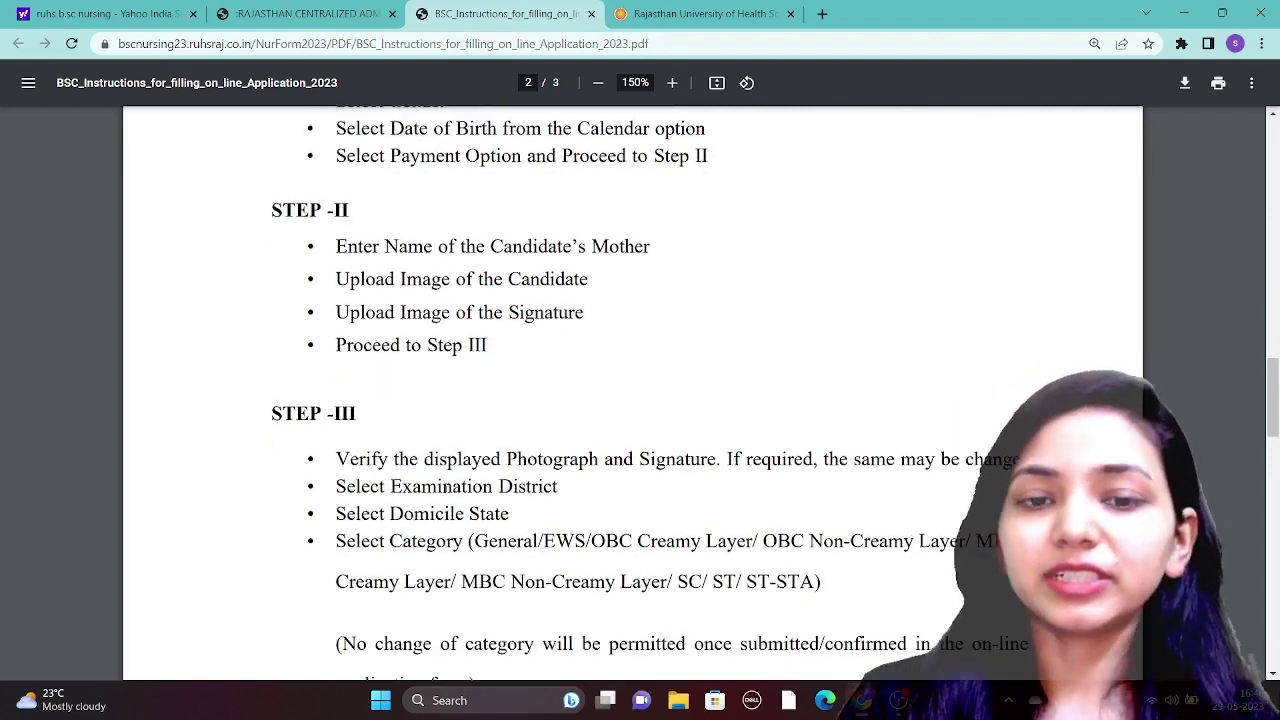
{"action": "scroll", "coordinate": [446, 484], "scroll_direction": "down", "scroll_amount": 3}
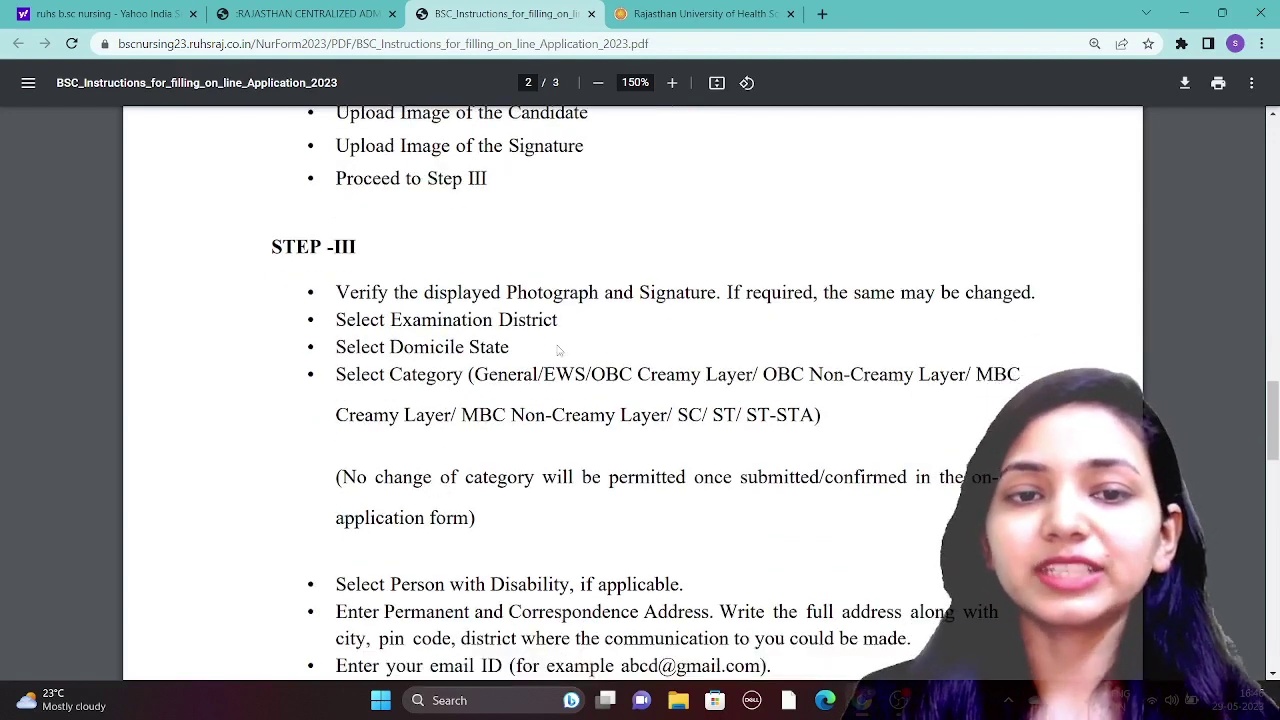
{"action": "left_click_drag", "start_coordinate": [390, 346], "coordinate": [496, 347]}
{"action": "left_click", "coordinate": [496, 347]}
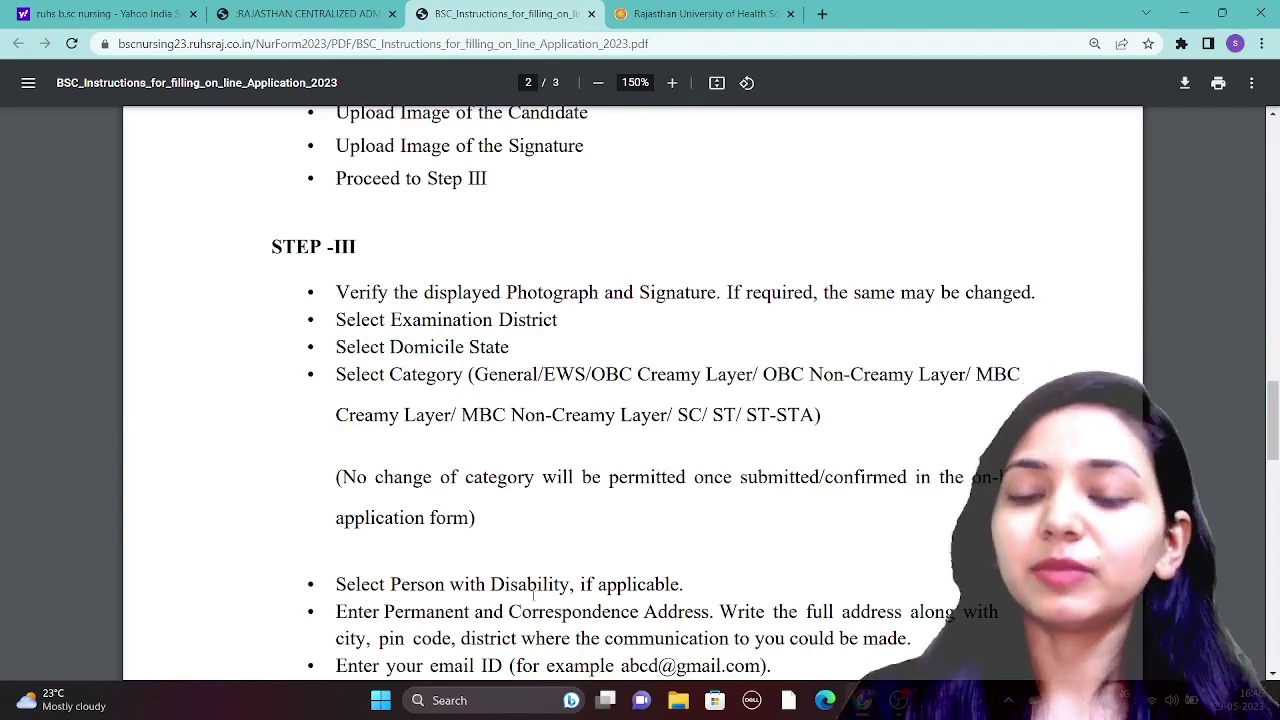
{"action": "scroll", "coordinate": [533, 591], "scroll_direction": "down", "scroll_amount": 4}
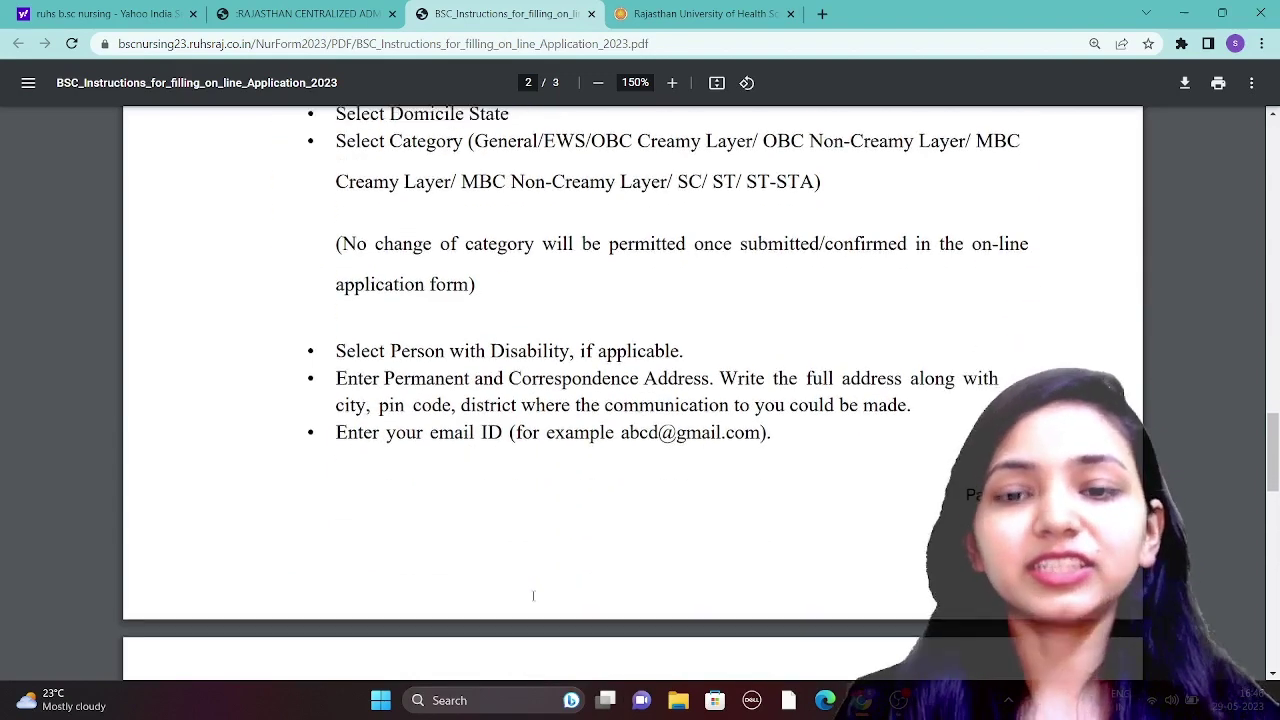
{"action": "scroll", "coordinate": [533, 596], "scroll_direction": "down", "scroll_amount": 8}
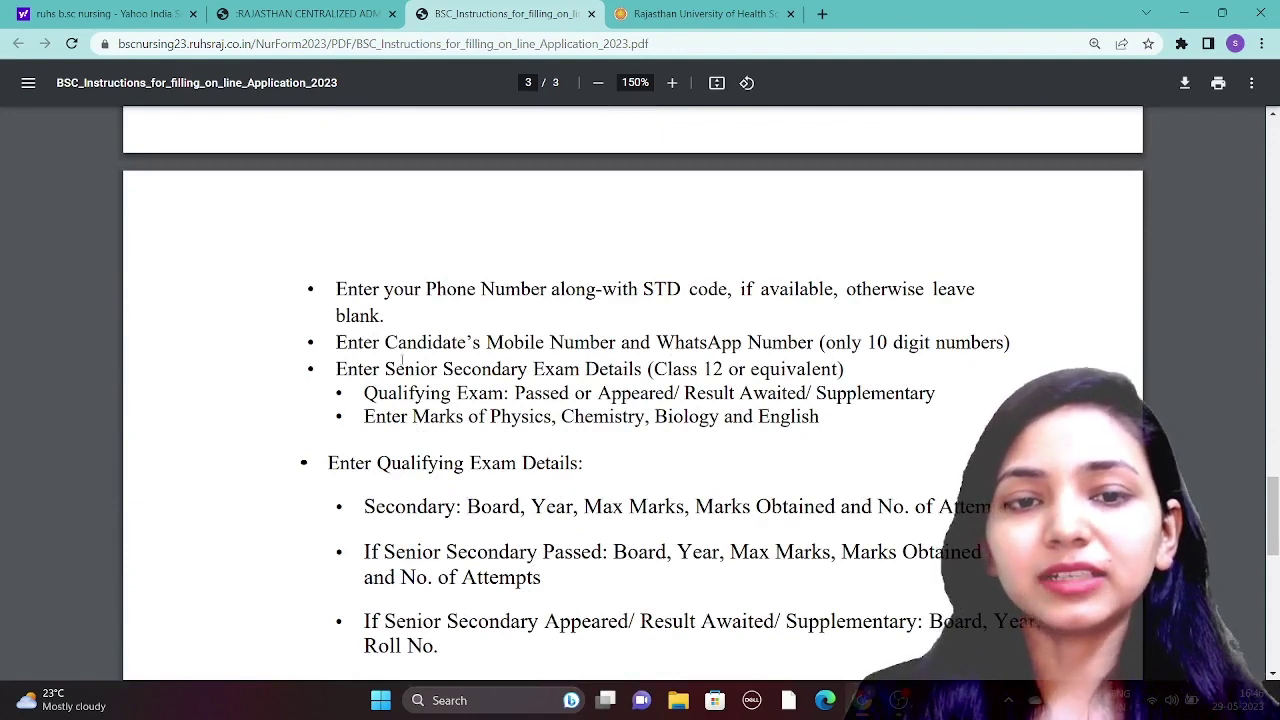
{"action": "left_click_drag", "start_coordinate": [409, 344], "coordinate": [707, 343]}
{"action": "left_click", "coordinate": [614, 416]}
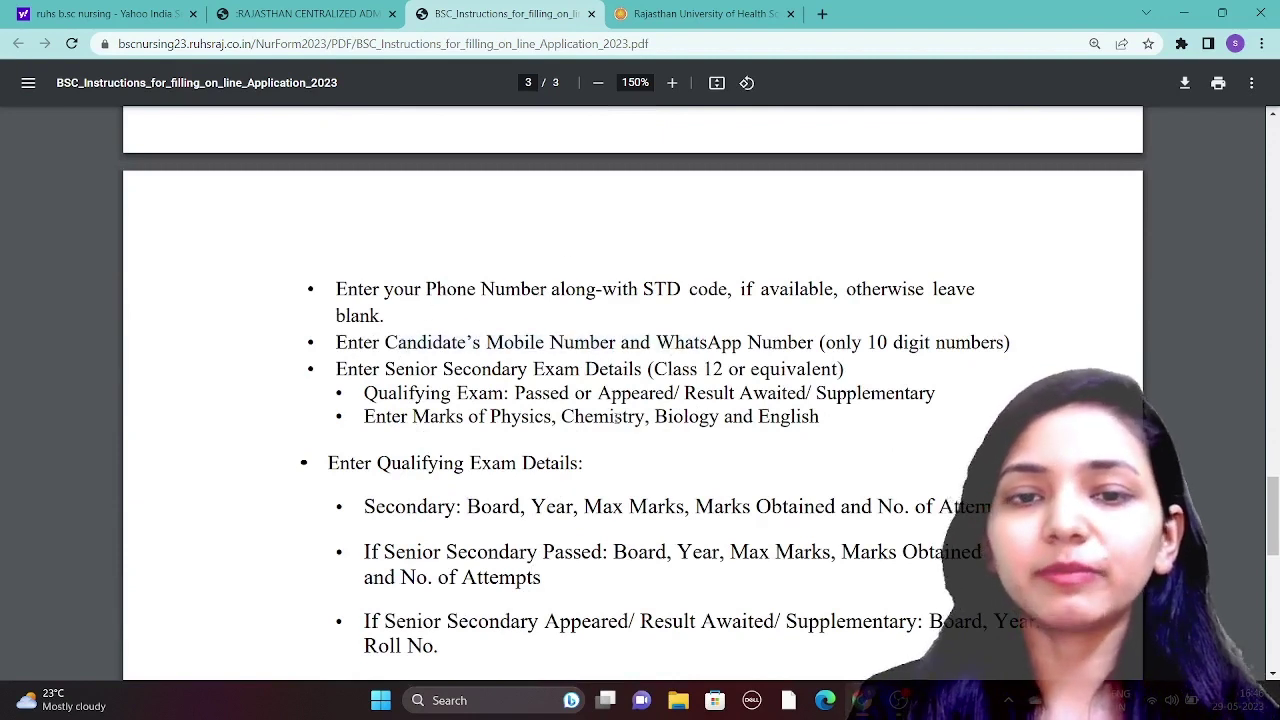
{"action": "left_click_drag", "start_coordinate": [529, 416], "coordinate": [675, 416]}
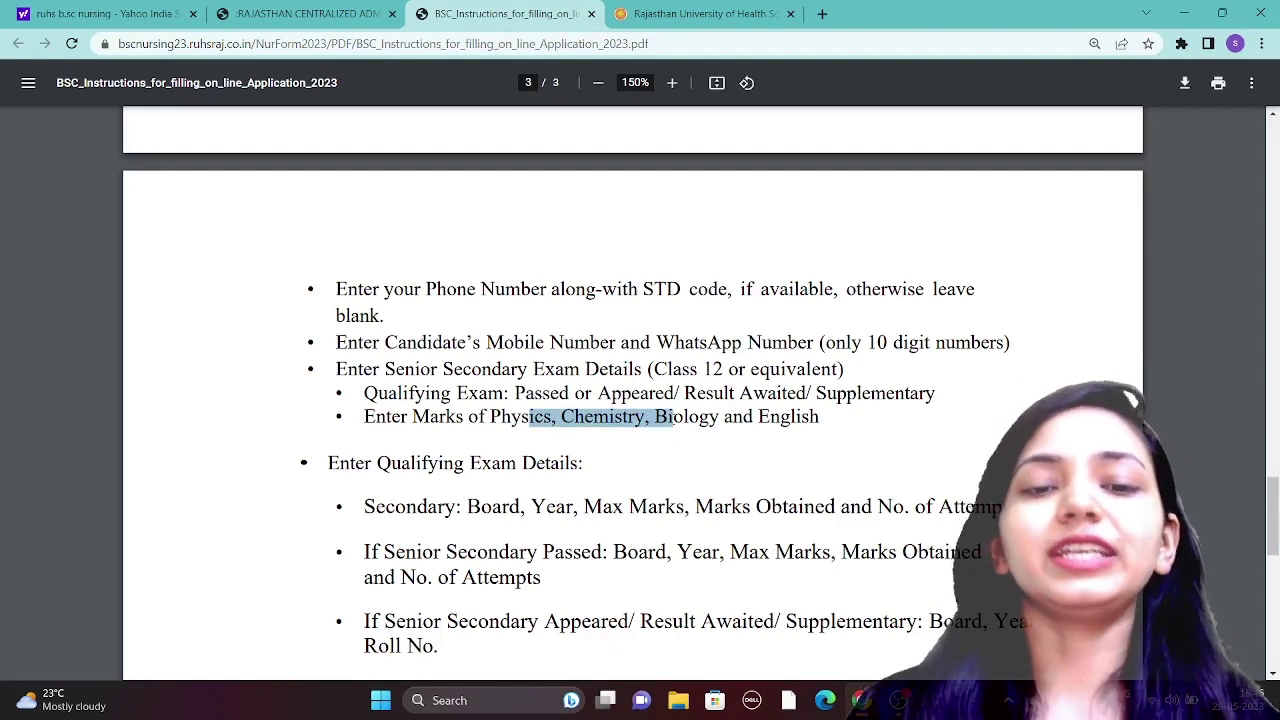
{"action": "left_click", "coordinate": [547, 523]}
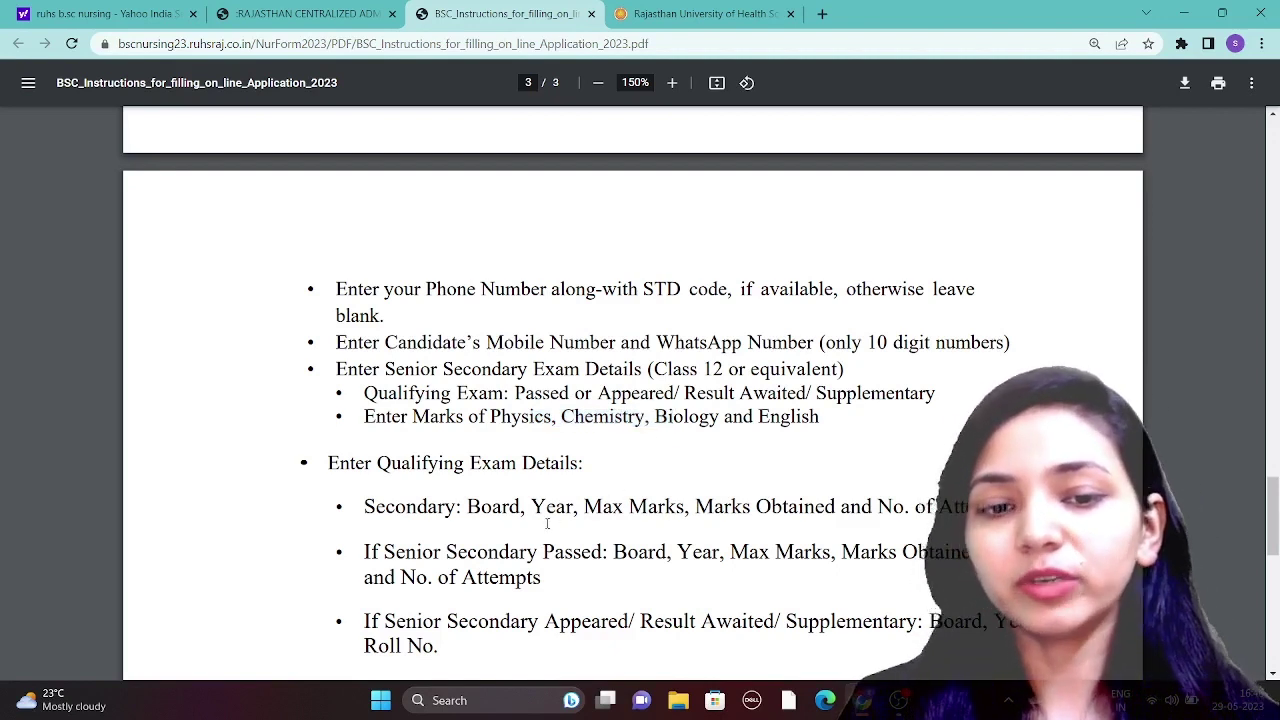
{"action": "scroll", "coordinate": [547, 523], "scroll_direction": "down", "scroll_amount": 3}
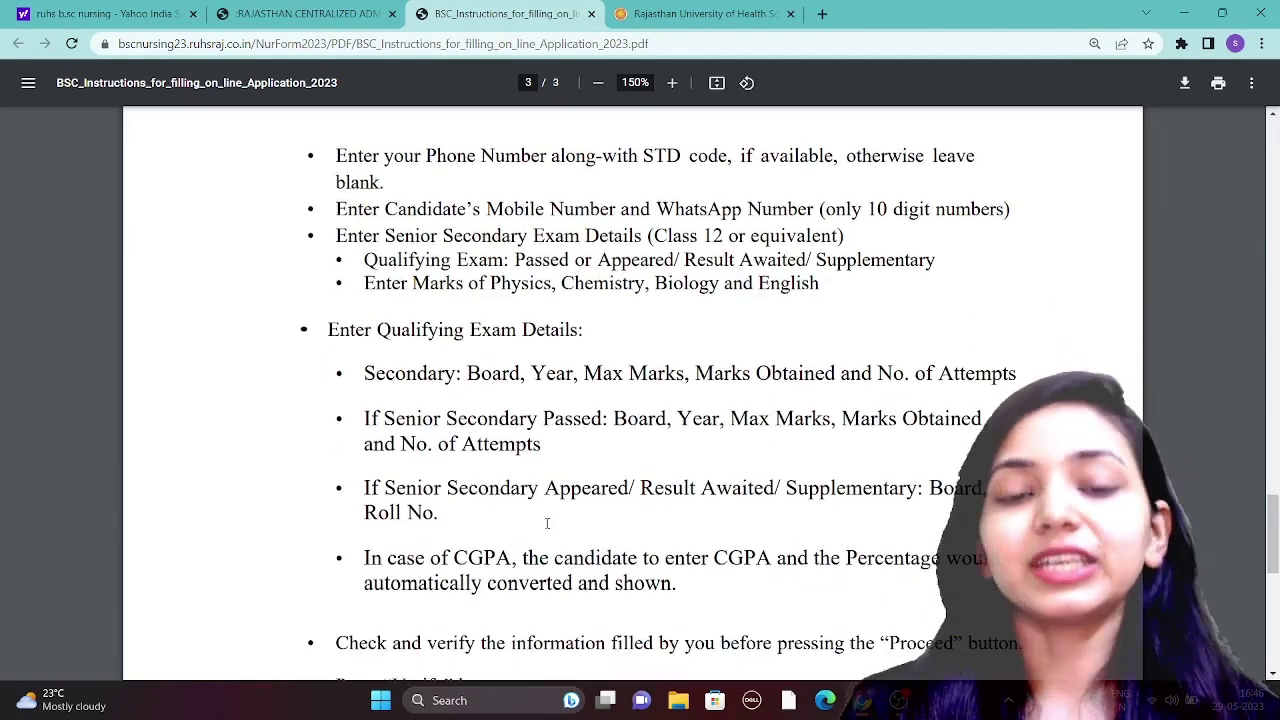
{"action": "scroll", "coordinate": [547, 523], "scroll_direction": "down", "scroll_amount": 1}
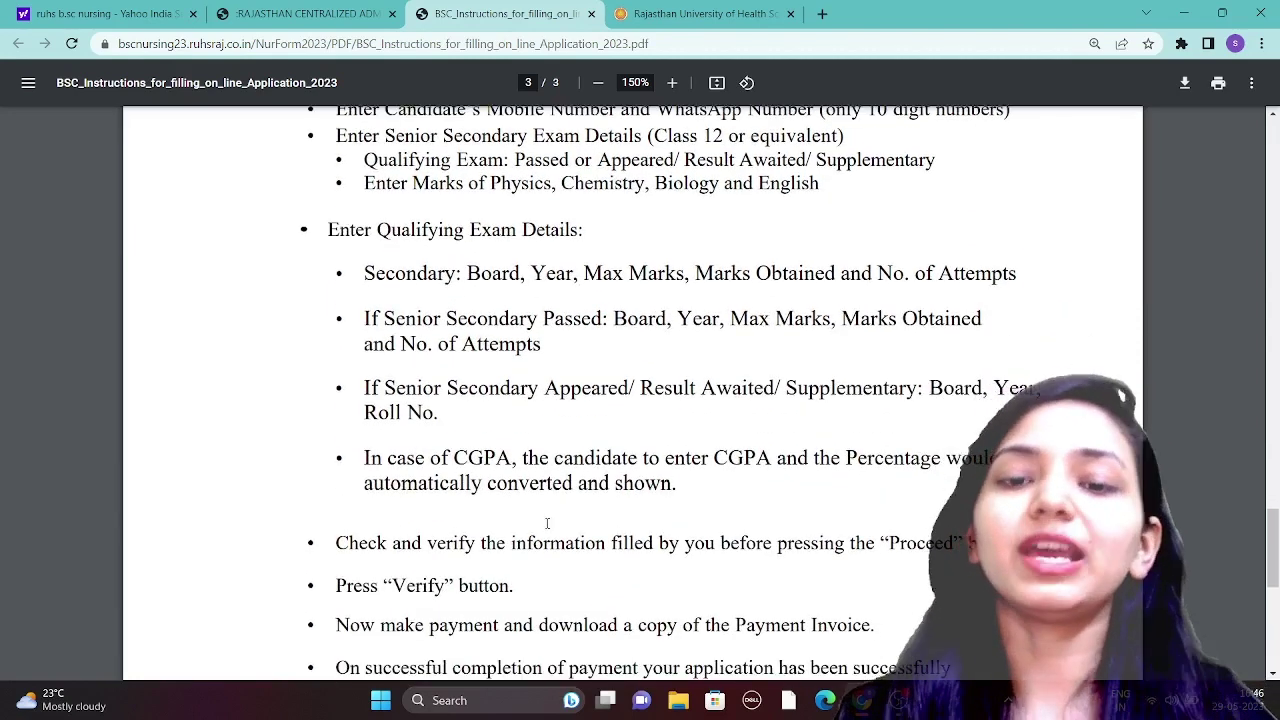
{"action": "scroll", "coordinate": [547, 523], "scroll_direction": "down", "scroll_amount": 3}
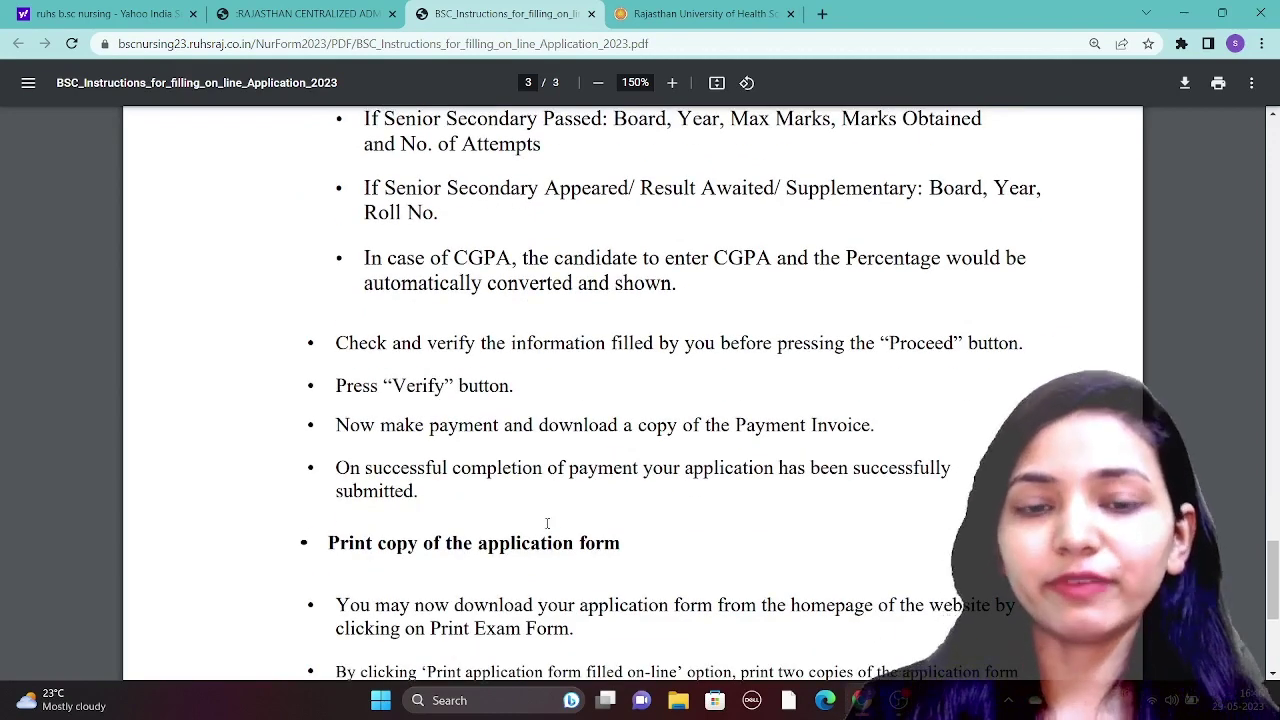
{"action": "scroll", "coordinate": [547, 523], "scroll_direction": "down", "scroll_amount": 3}
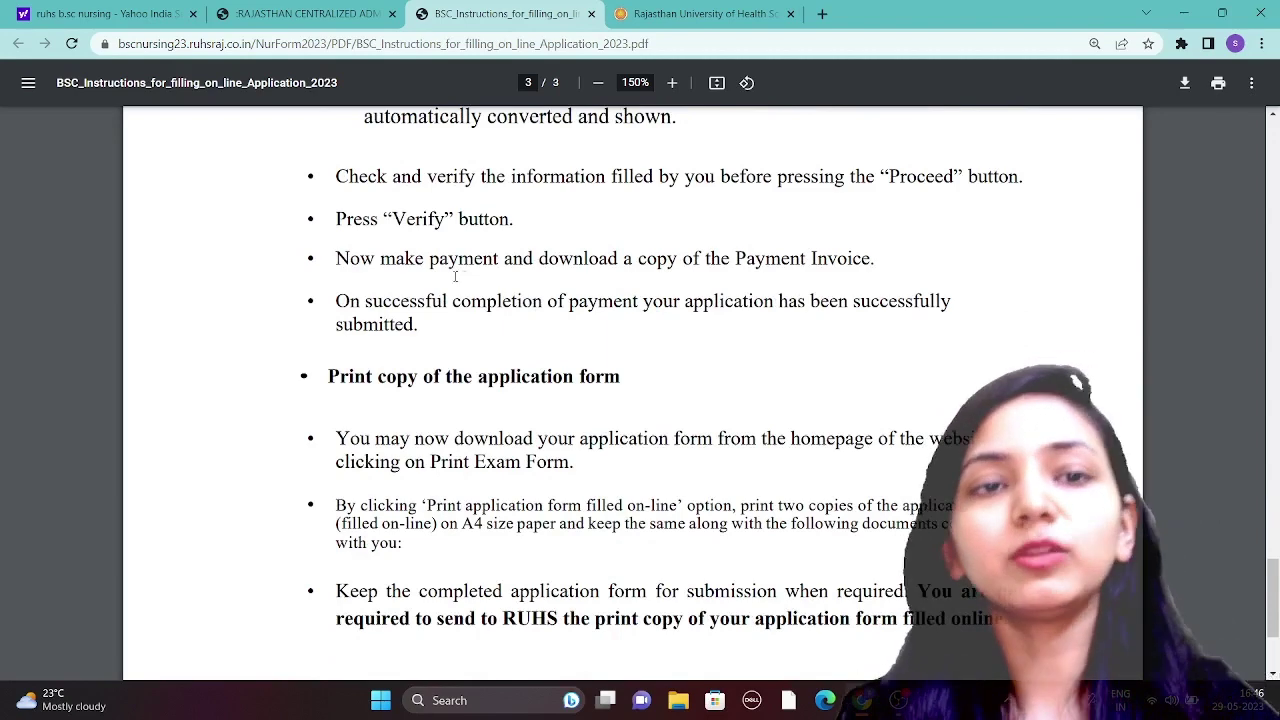
{"action": "left_click", "coordinate": [300, 14]}
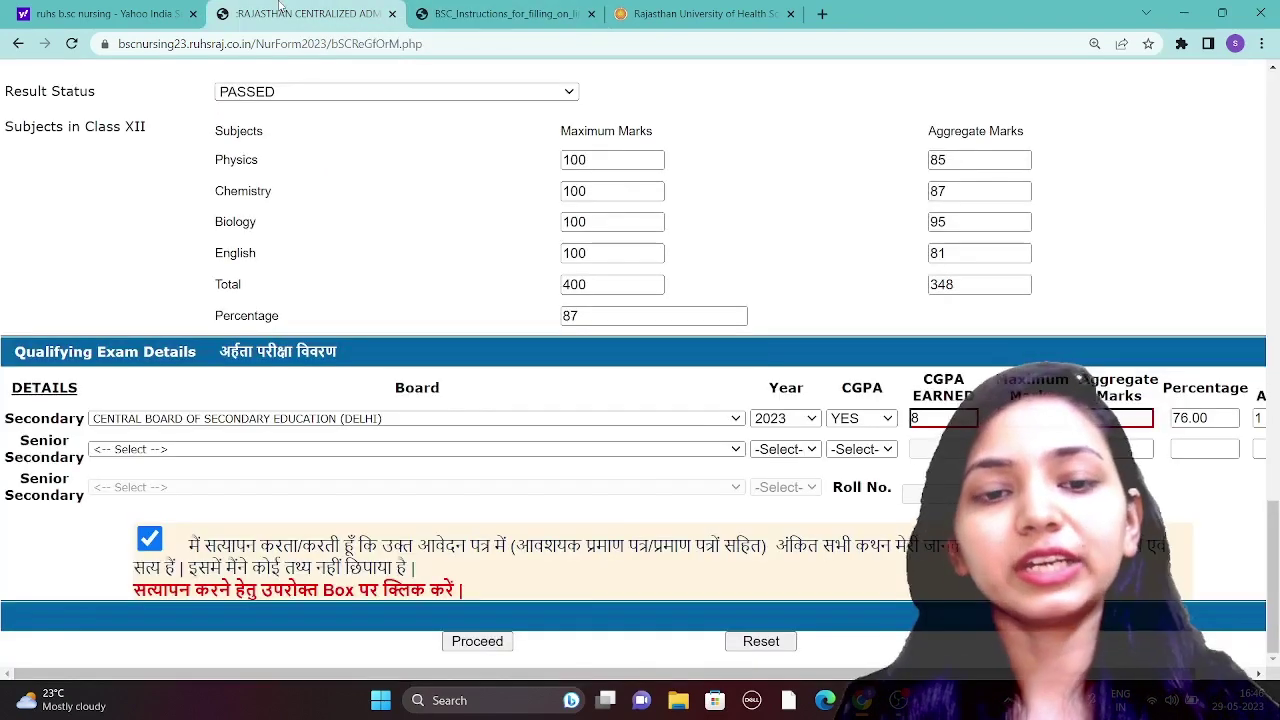
- Retry Proceed, dismiss the district warning, and highlight the PDF's final note about the print copy
{"action": "left_click", "coordinate": [477, 642]}
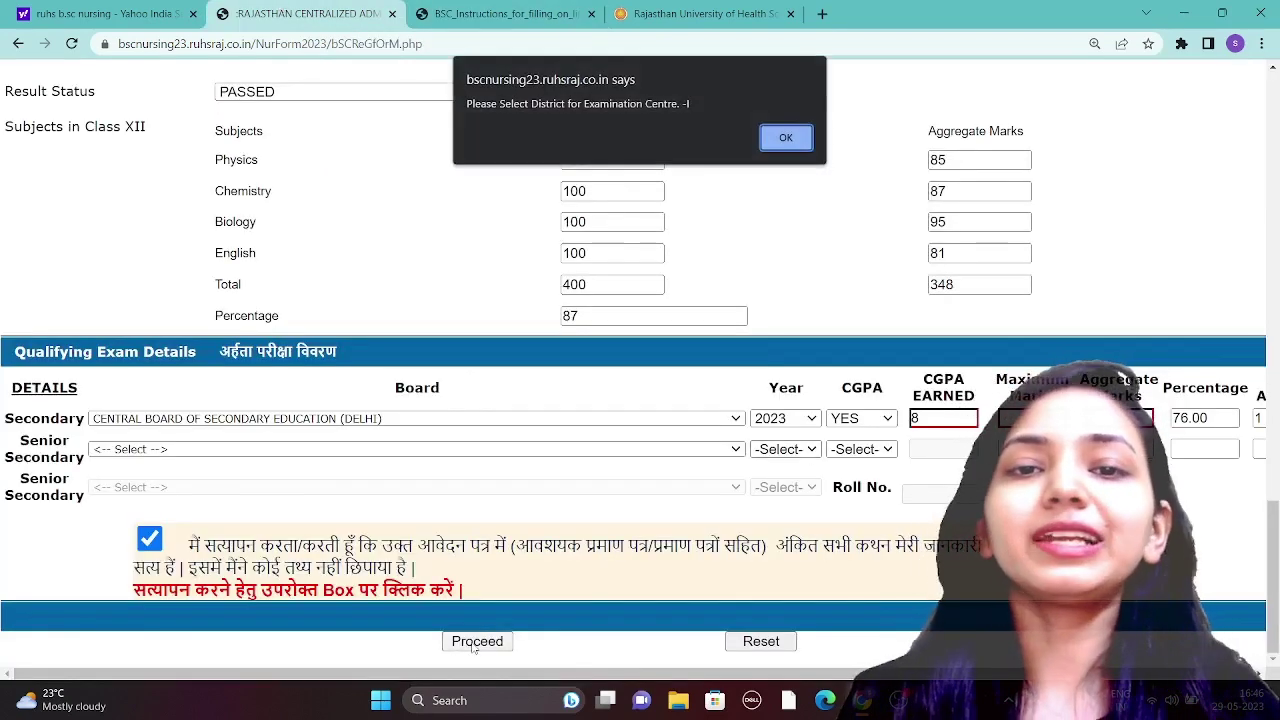
{"action": "left_click", "coordinate": [786, 139]}
{"action": "left_click", "coordinate": [532, 10]}
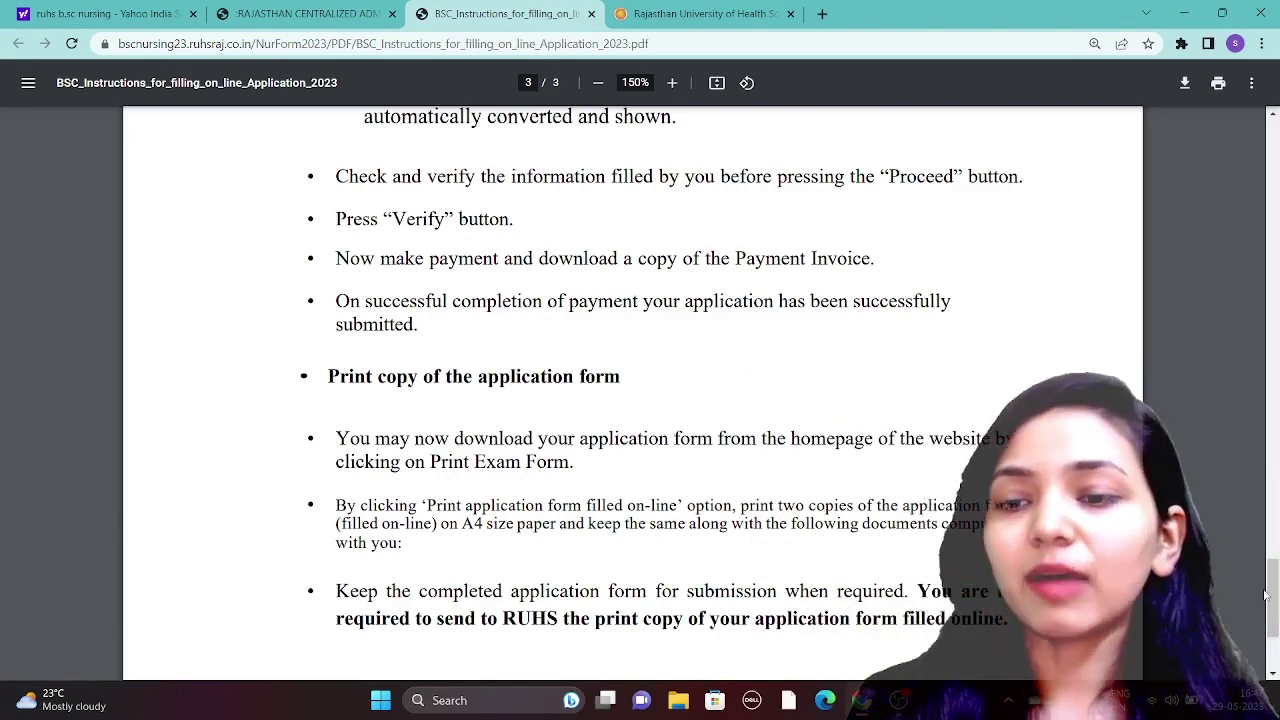
{"action": "scroll", "coordinate": [910, 412], "scroll_direction": "down", "scroll_amount": 3}
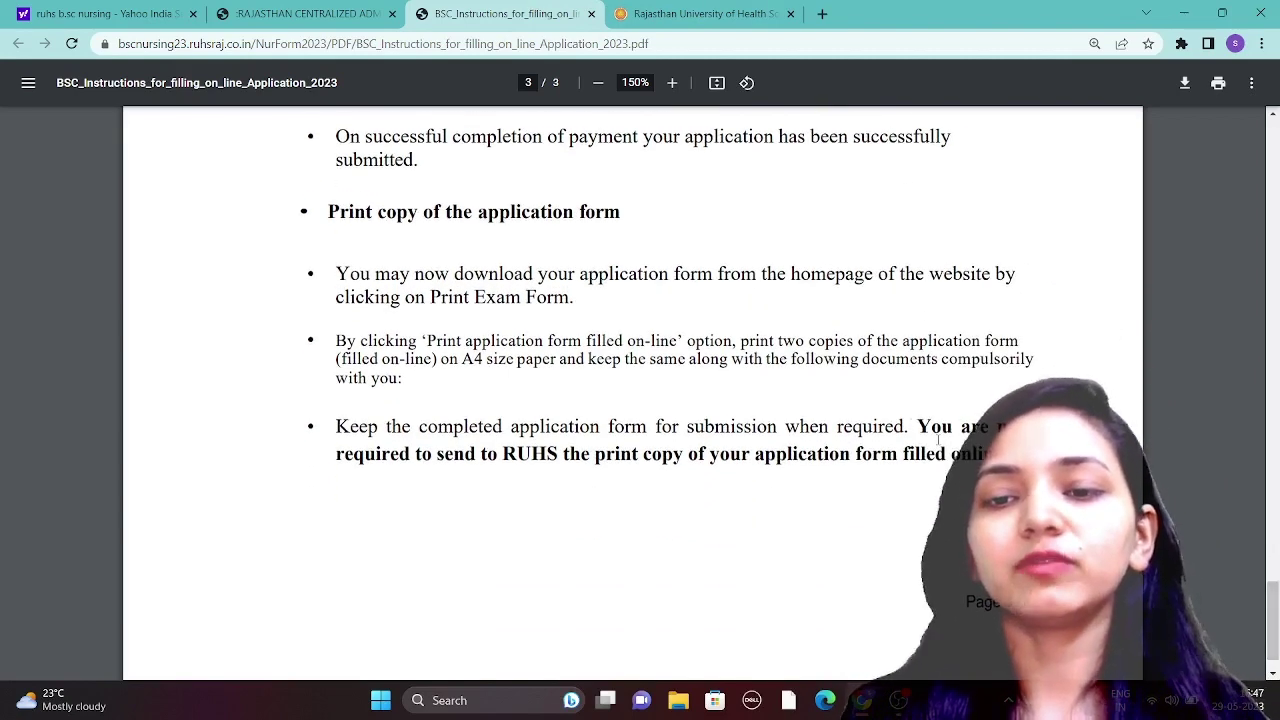
{"action": "left_click_drag", "start_coordinate": [588, 460], "coordinate": [850, 460]}
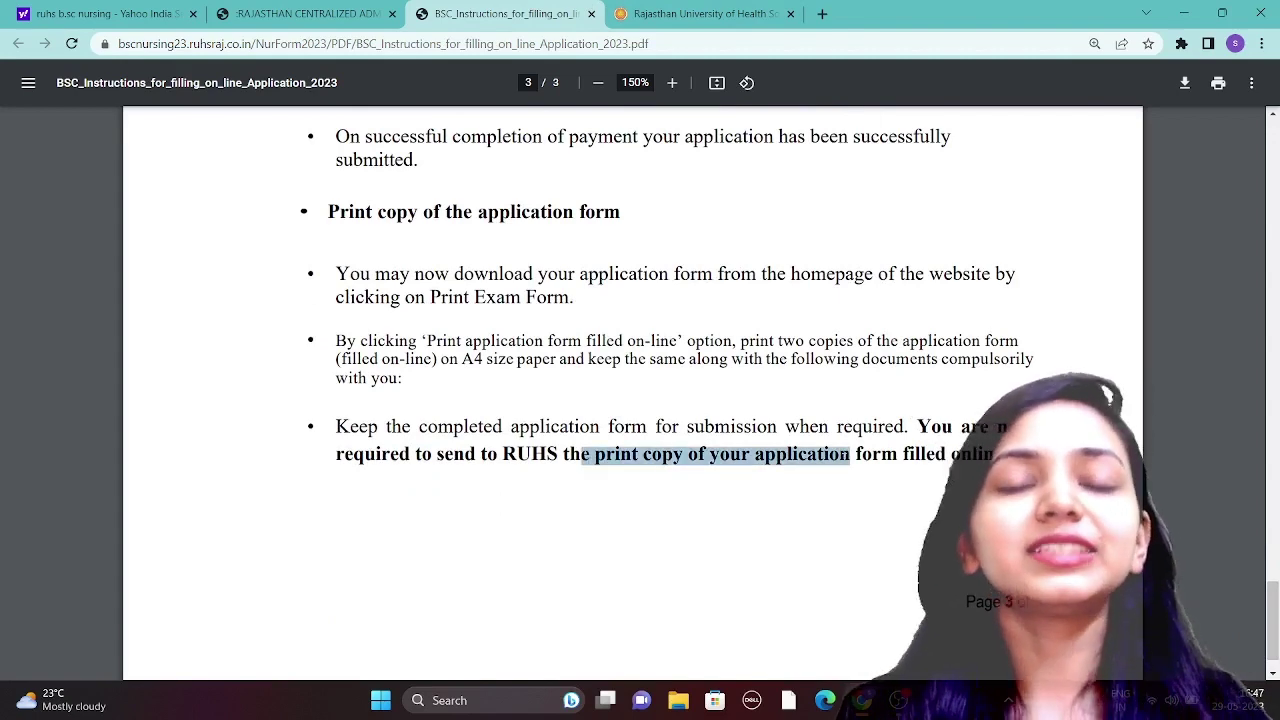